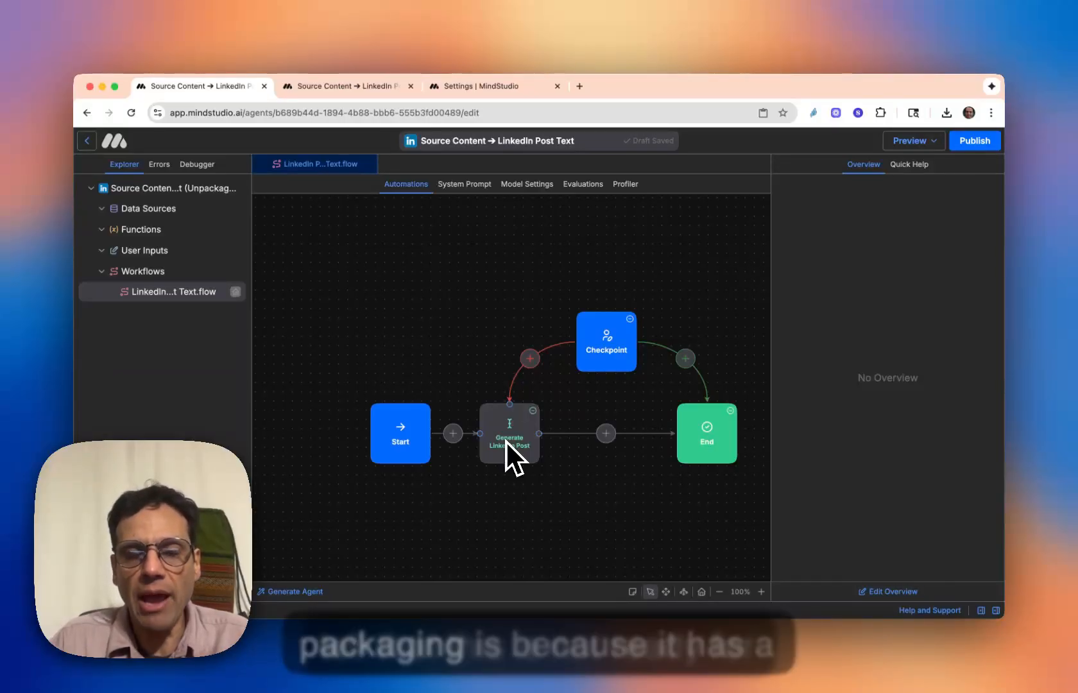
Inspect the unpackaged workflow's Checkpoint block, switch to the packaged version of the agent, and show its Start block configuration
click(607, 349)
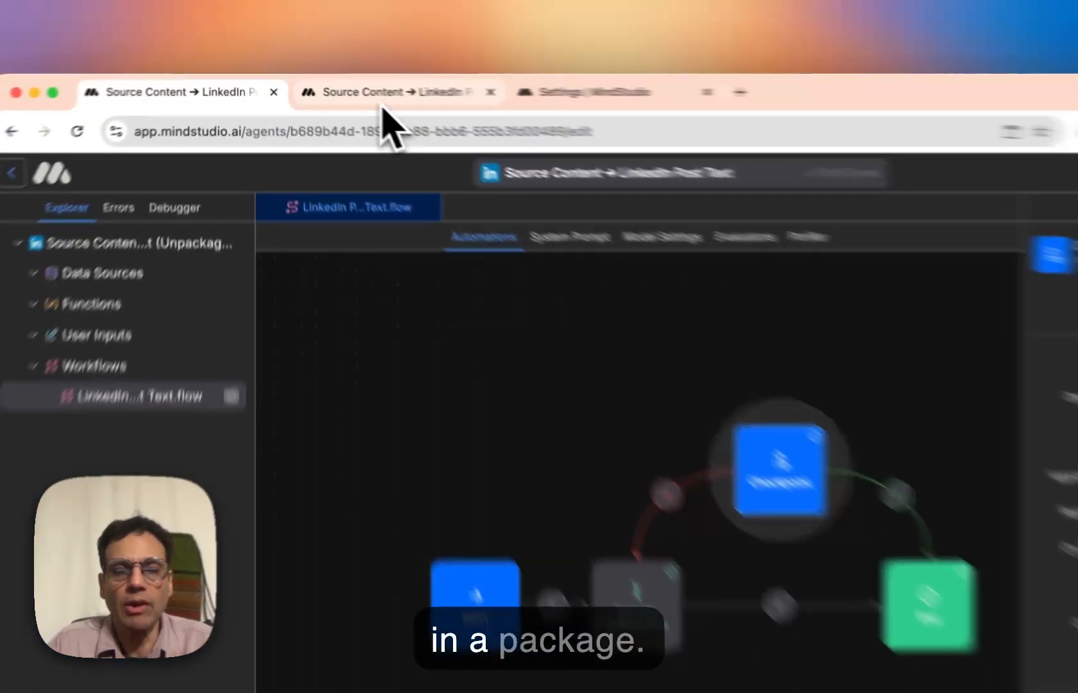
click(344, 86)
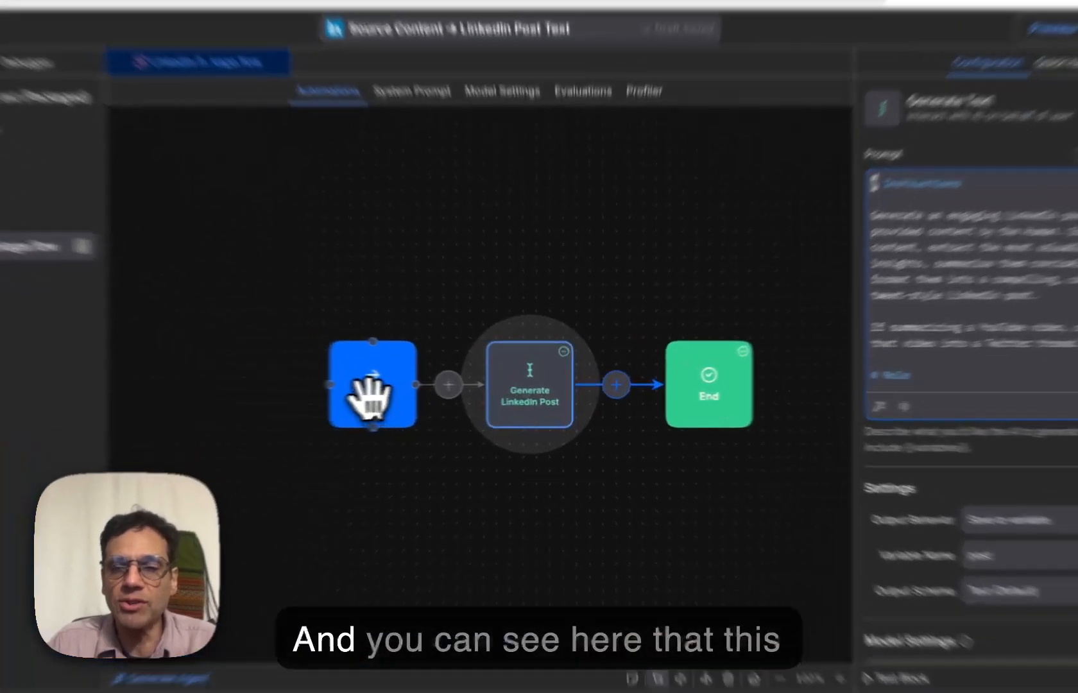
click(437, 390)
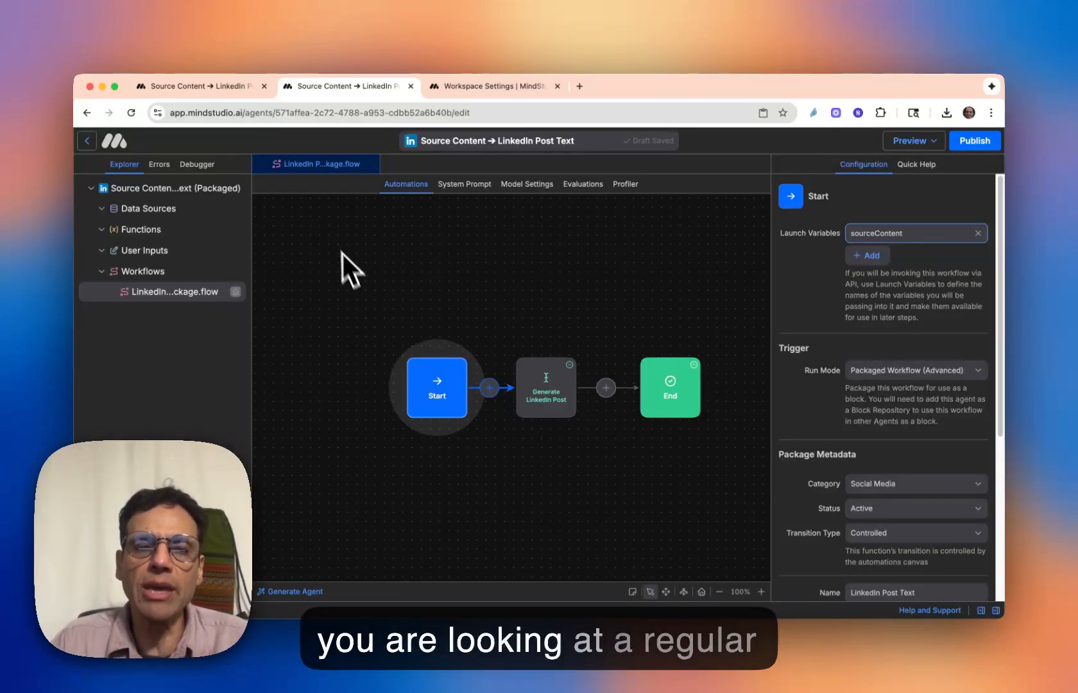
Add a standalone Generate Text block to the empty area of the packaged workflow's canvas, and delete it again
right_click(329, 224)
mouse_move(361, 235)
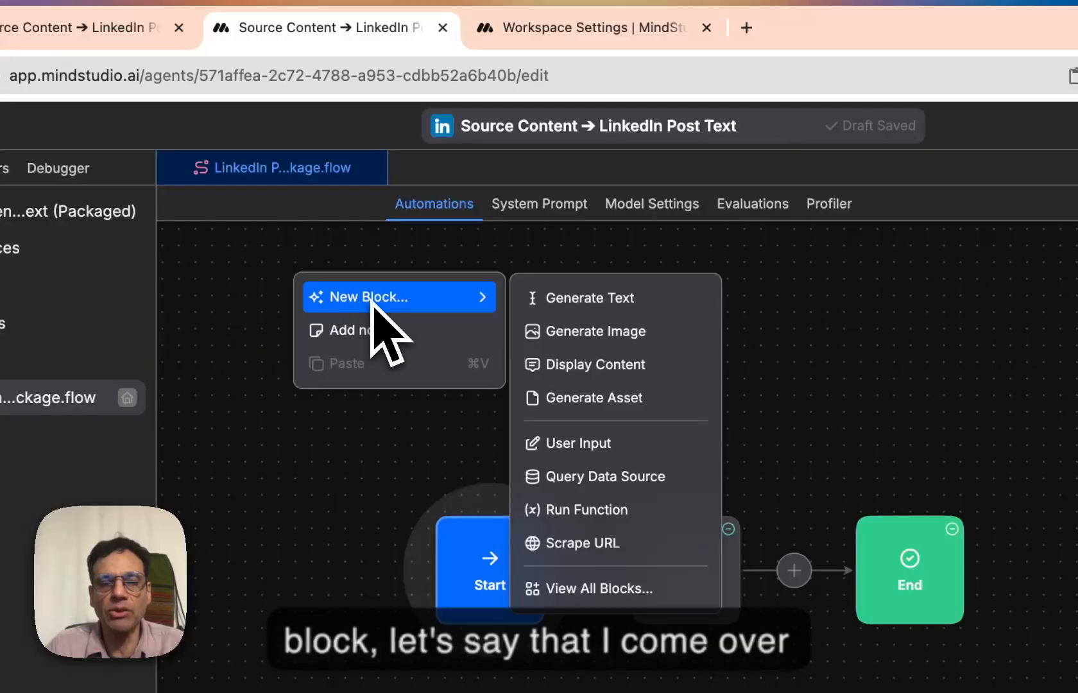
click(596, 297)
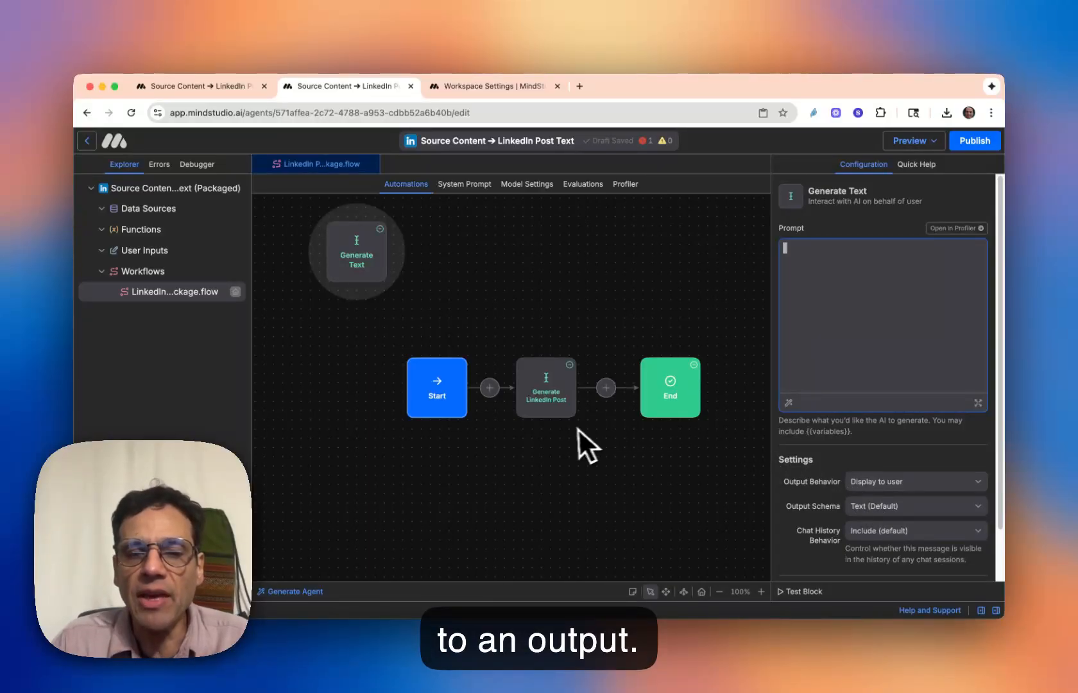
click(377, 239)
key(BackSpace)
key(Return)
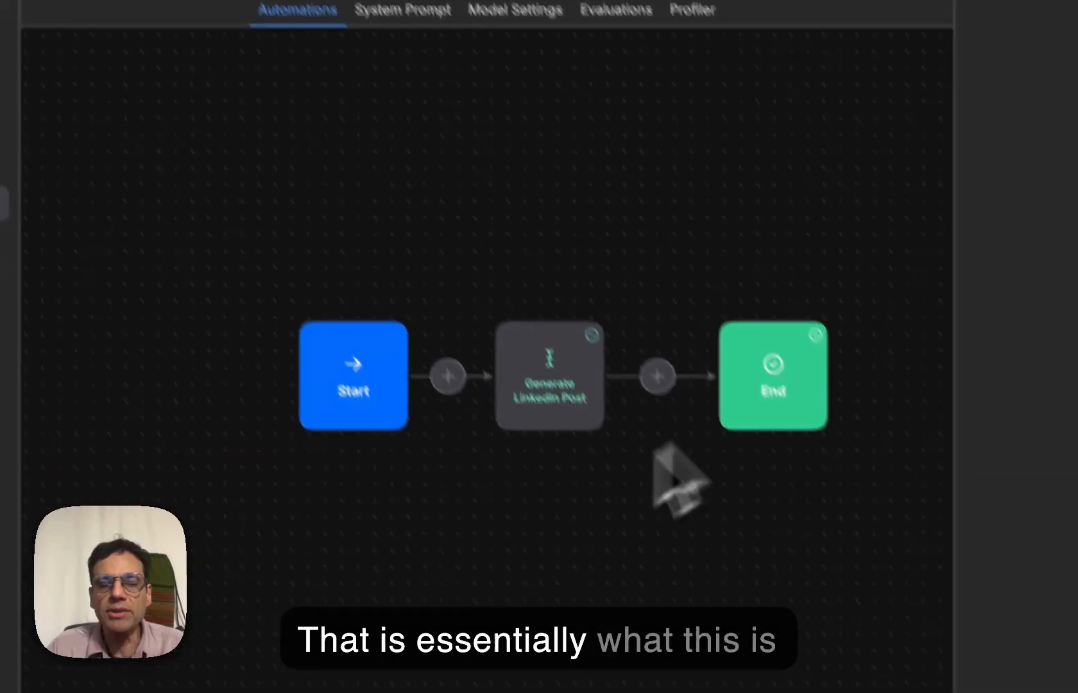
Examine the configuration of the packaged workflow's Start block and End block
click(347, 384)
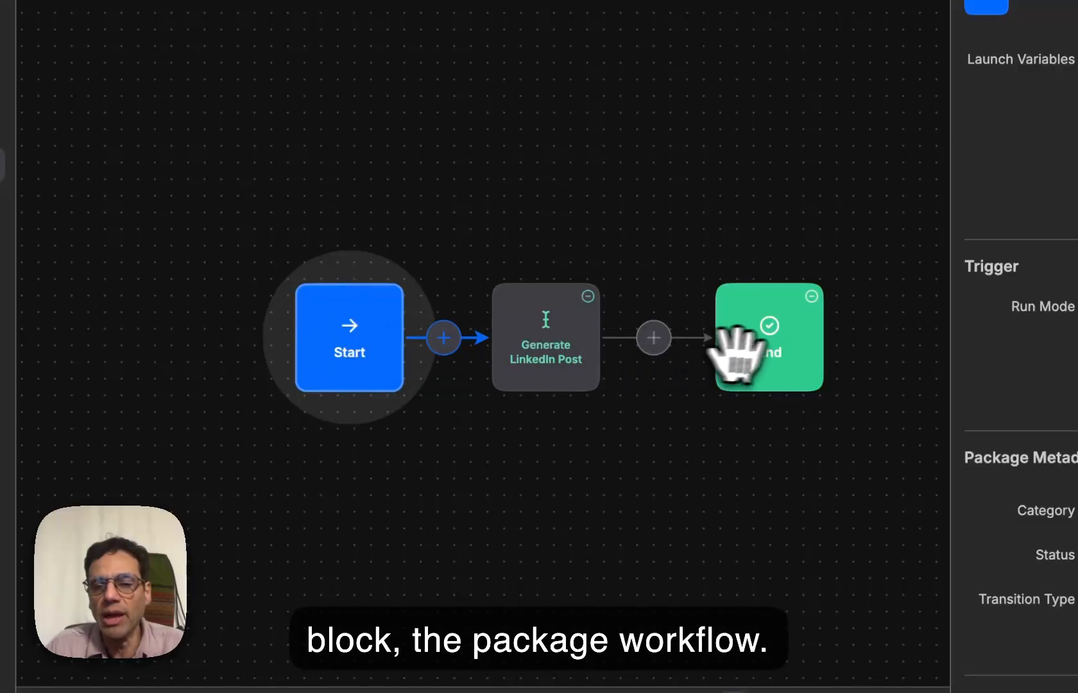
click(772, 350)
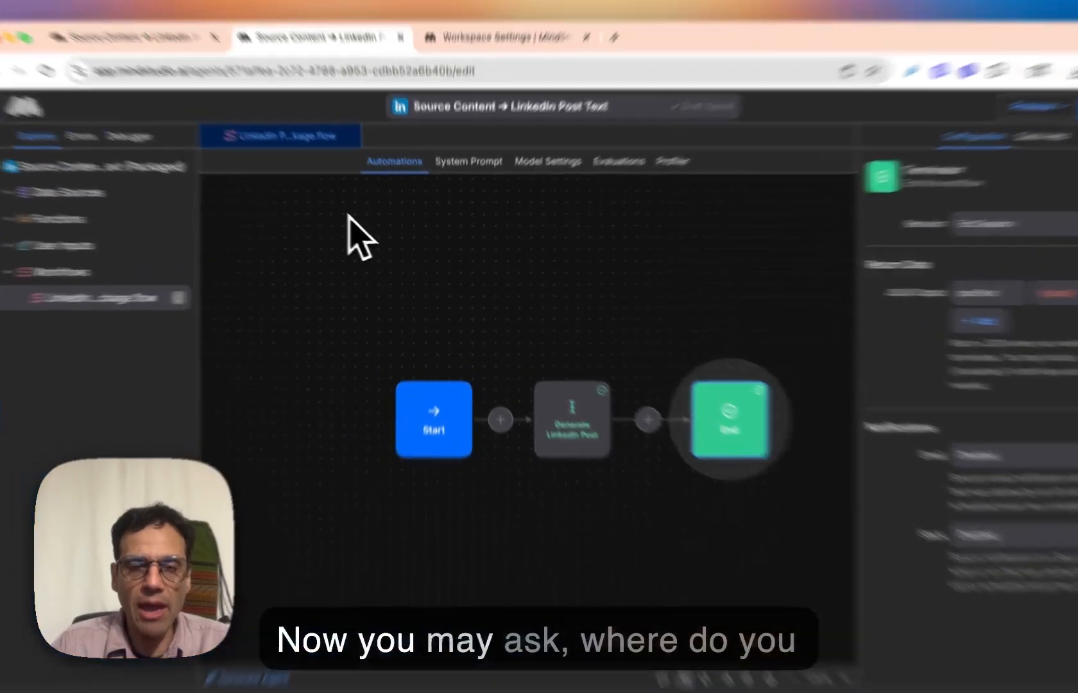
Browse the full block library for the LinkedIn Post Text and LinkedIn Post Image blocks under Social Media, and close the library
right_click(370, 224)
mouse_move(422, 239)
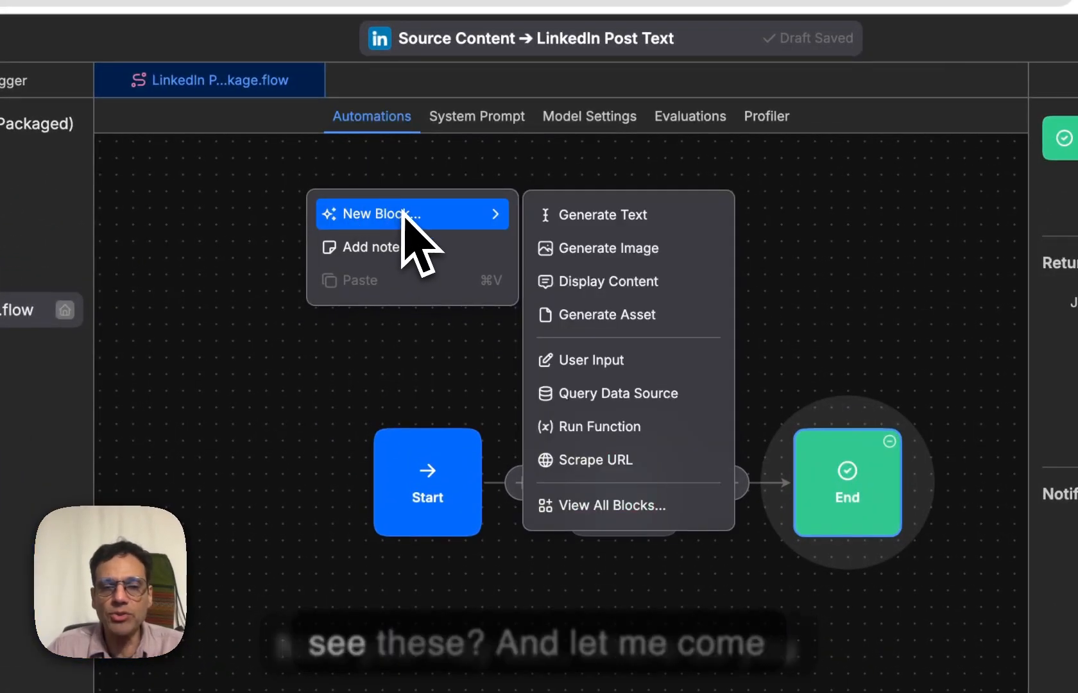
click(663, 504)
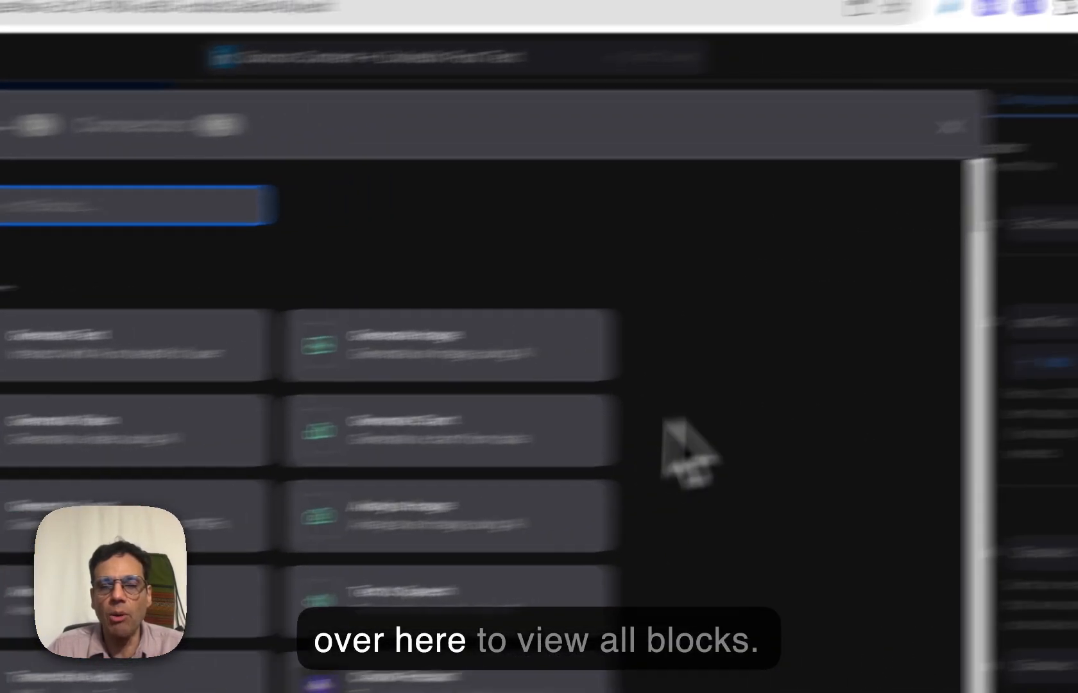
scroll(977, 212, down, 3)
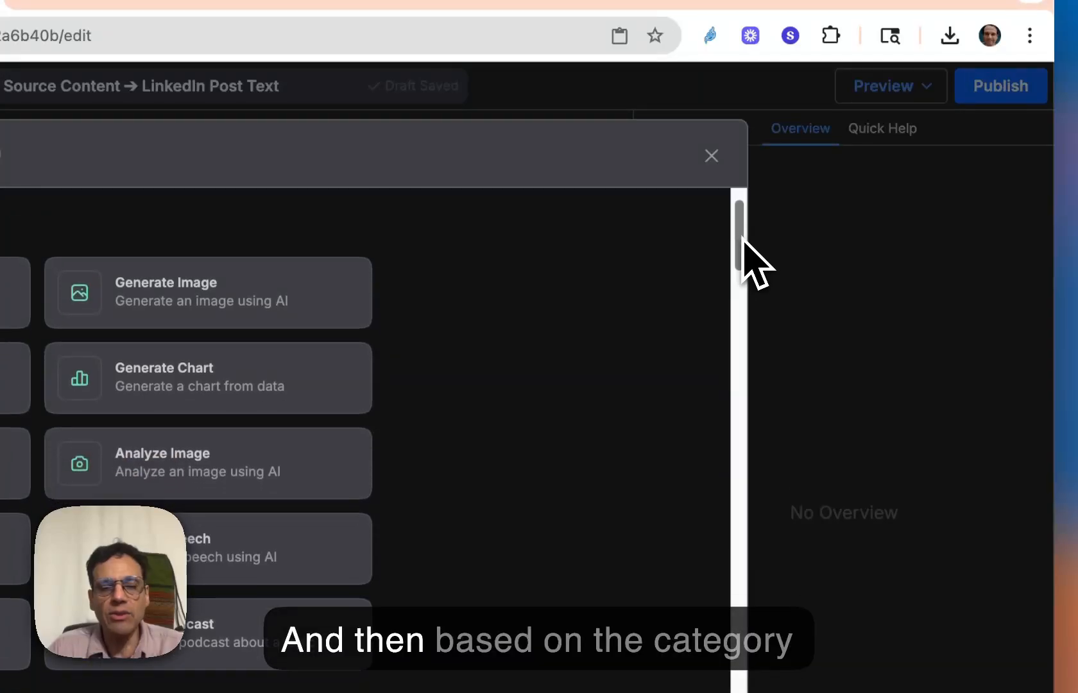
mouse_move(742, 237)
mouse_down()
mouse_move(741, 265)
mouse_move(740, 232)
mouse_up()
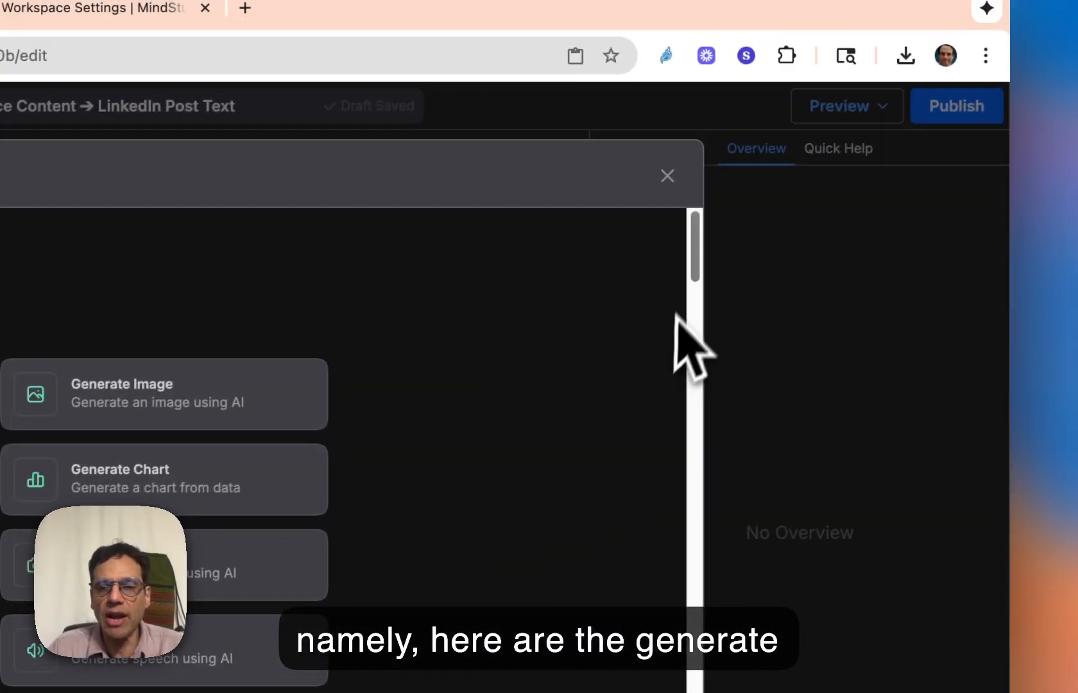
drag(695, 251, 697, 480)
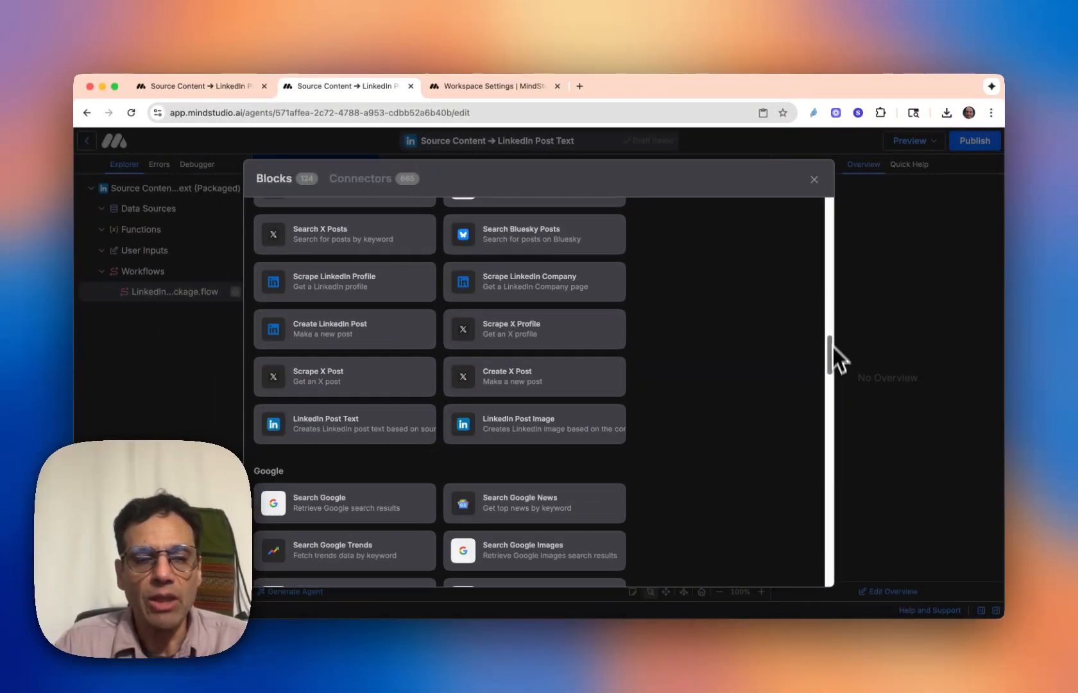
mouse_move(834, 347)
mouse_down()
mouse_move(833, 378)
mouse_move(818, 327)
mouse_move(828, 360)
mouse_up()
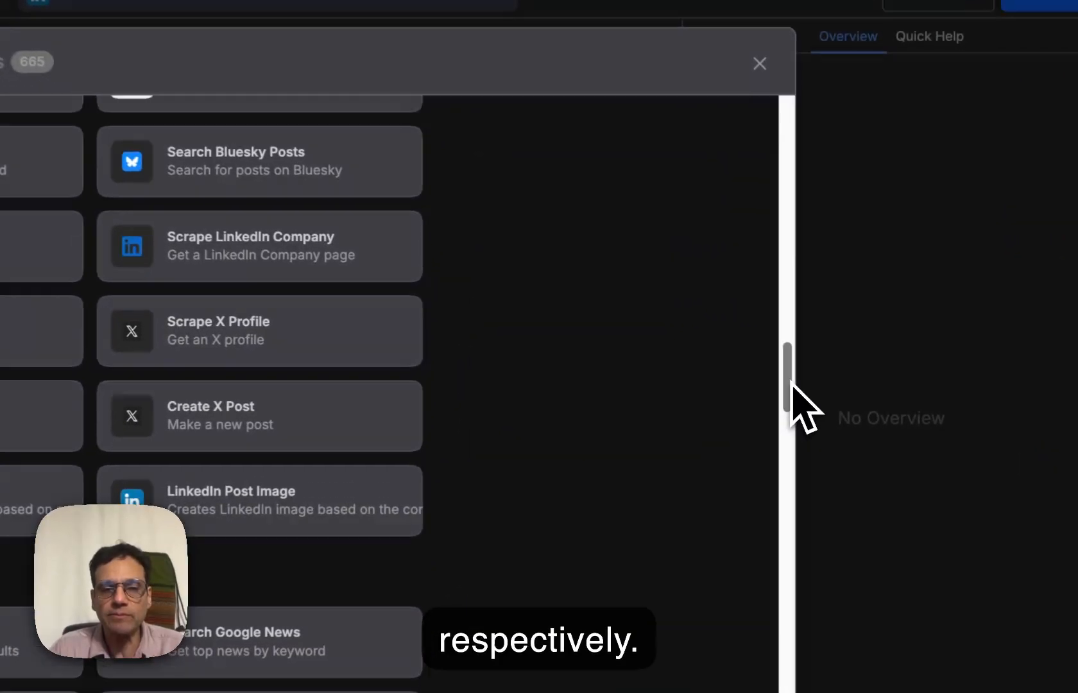
drag(822, 372, 821, 313)
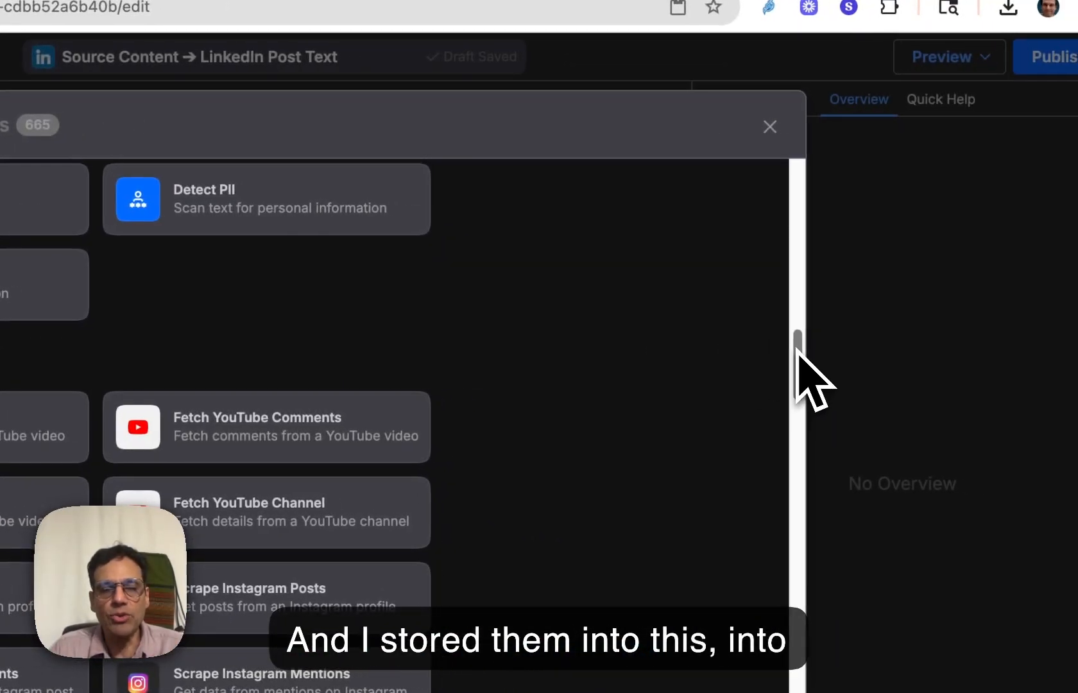
mouse_move(797, 368)
mouse_down()
mouse_move(797, 358)
mouse_move(797, 378)
mouse_up()
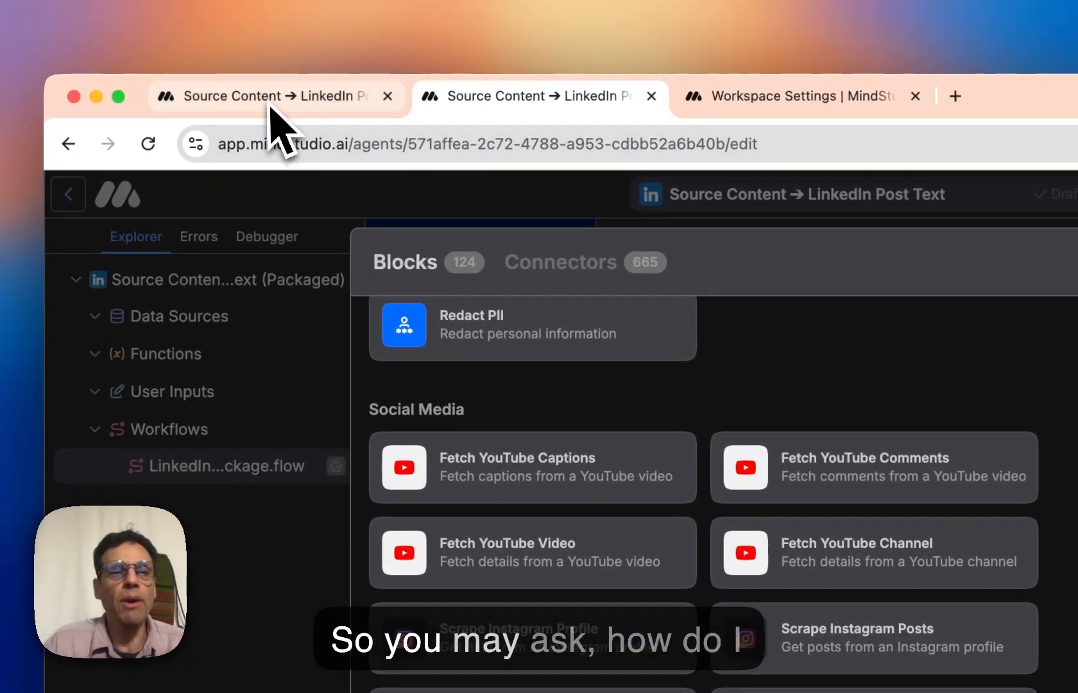
click(74, 46)
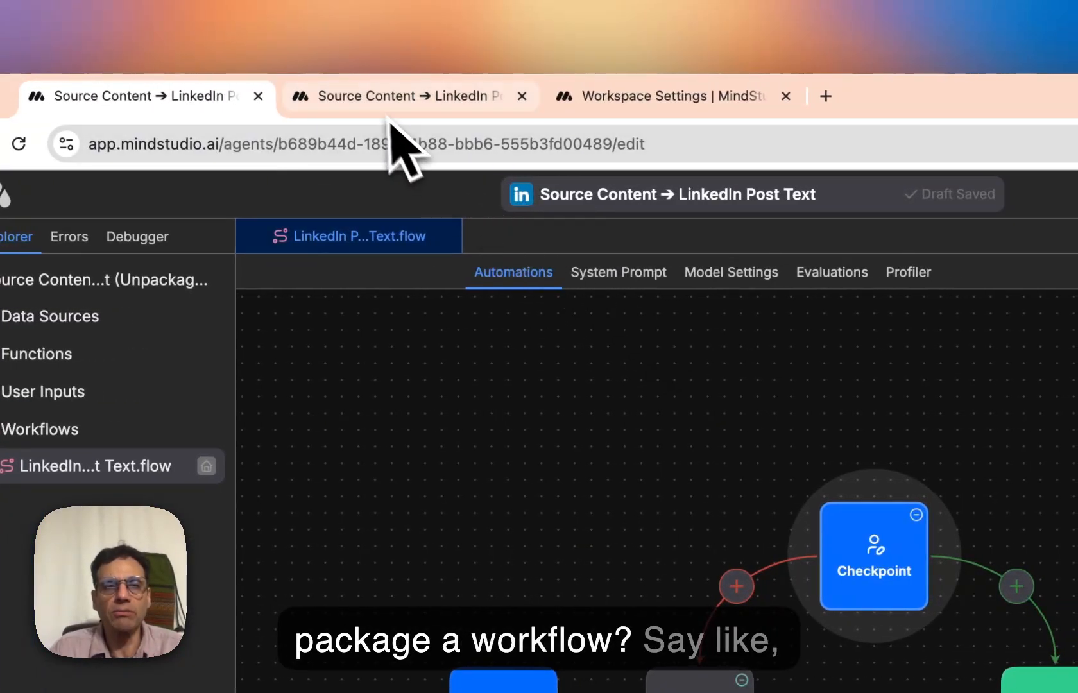
click(426, 102)
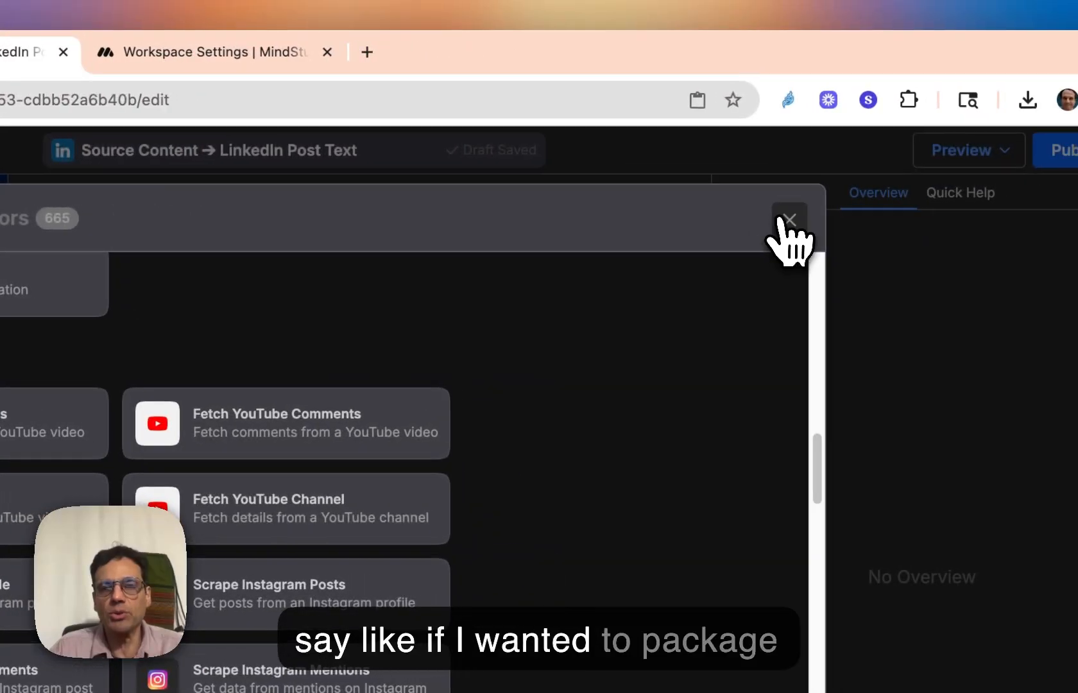
click(786, 236)
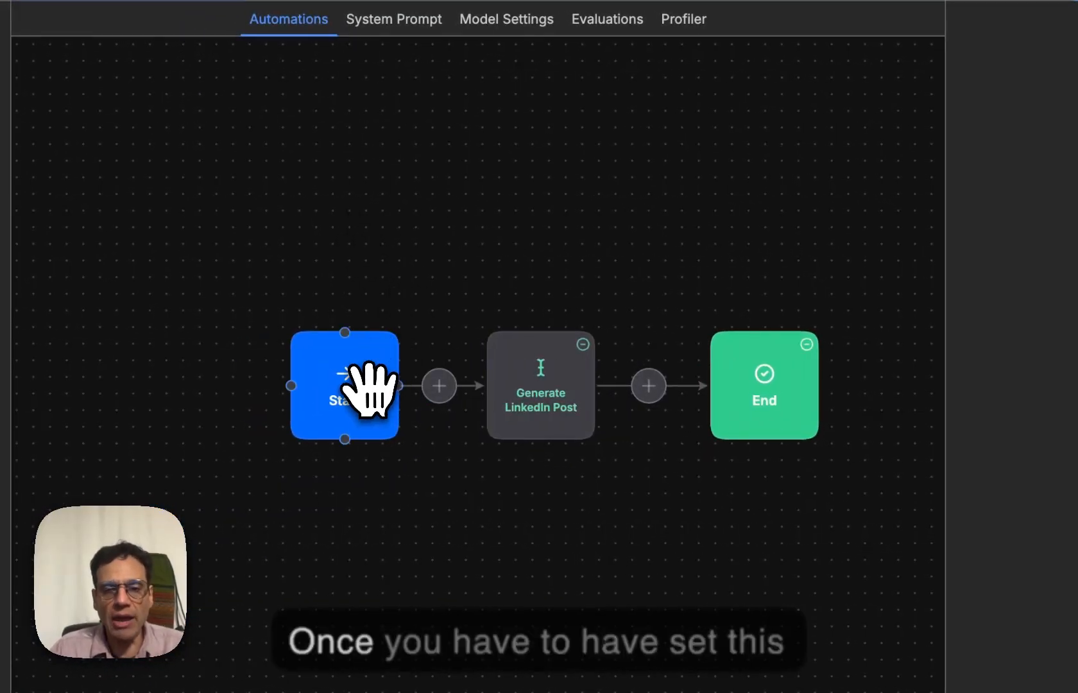
Review the Start block's launch variable, run mode and package metadata in the packaged workflow
click(360, 364)
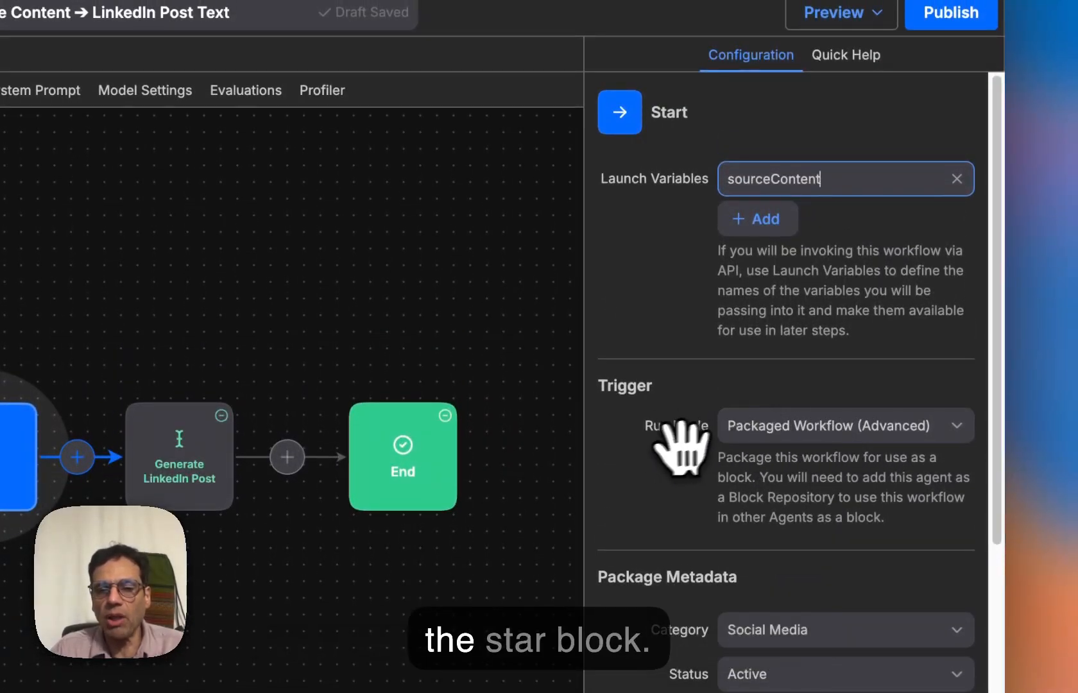
scroll(767, 507, down, 3)
scroll(770, 513, down, 2)
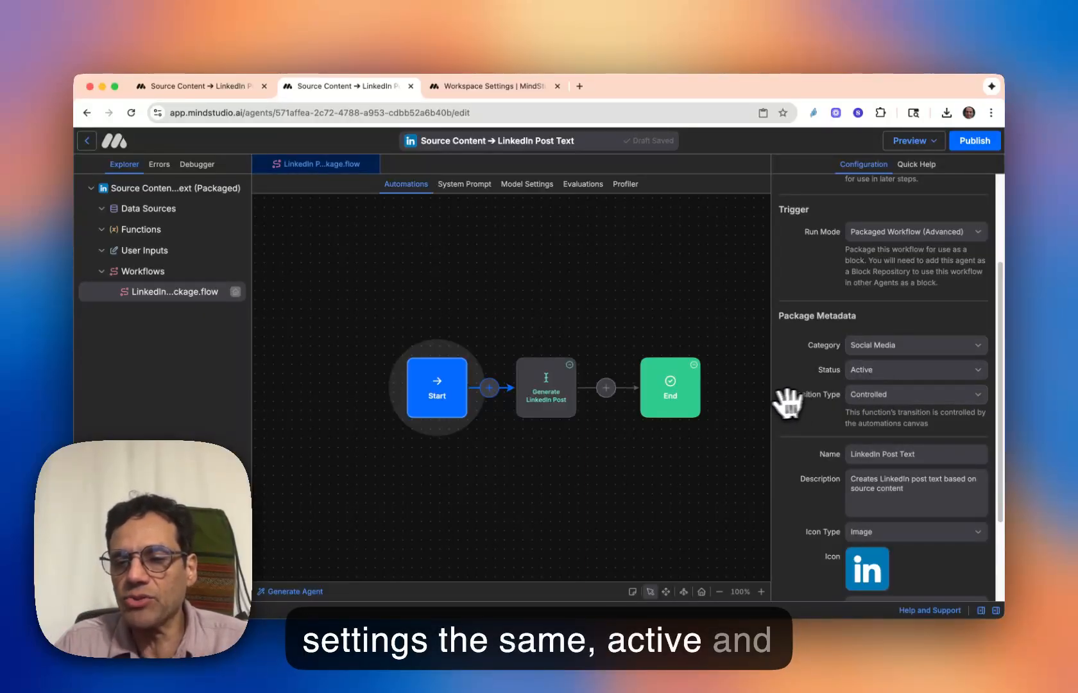
scroll(761, 408, down, 2)
scroll(760, 408, up, 1)
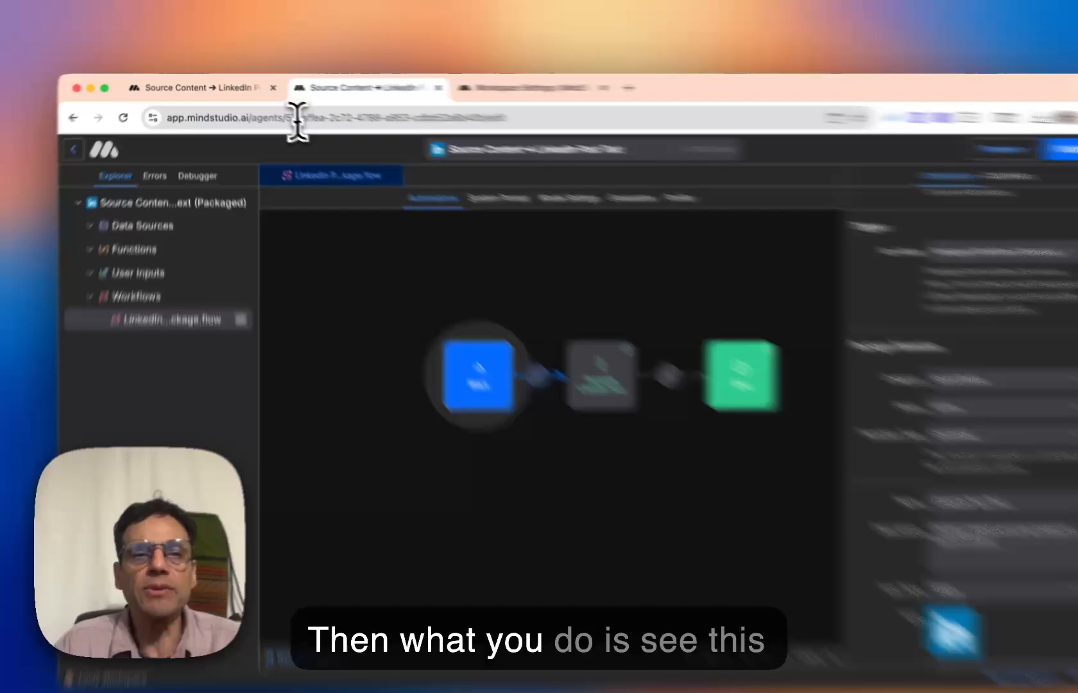
Copy the packaged agent's unique identifier out of its page URL, between "agents/" and "/edit"
click(297, 118)
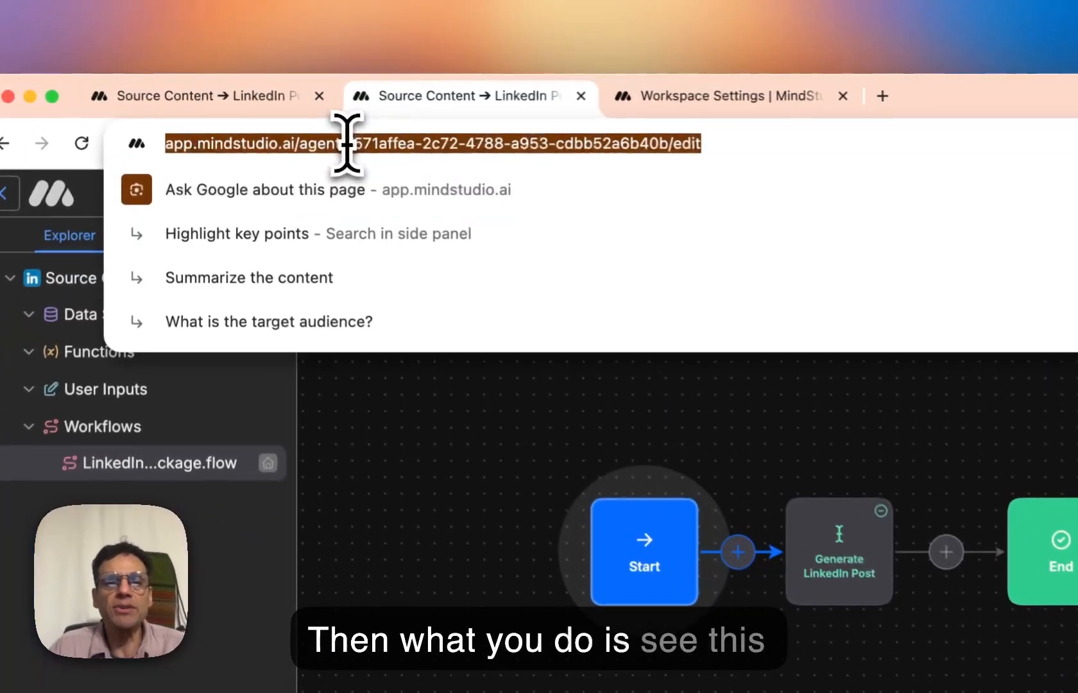
click(302, 119)
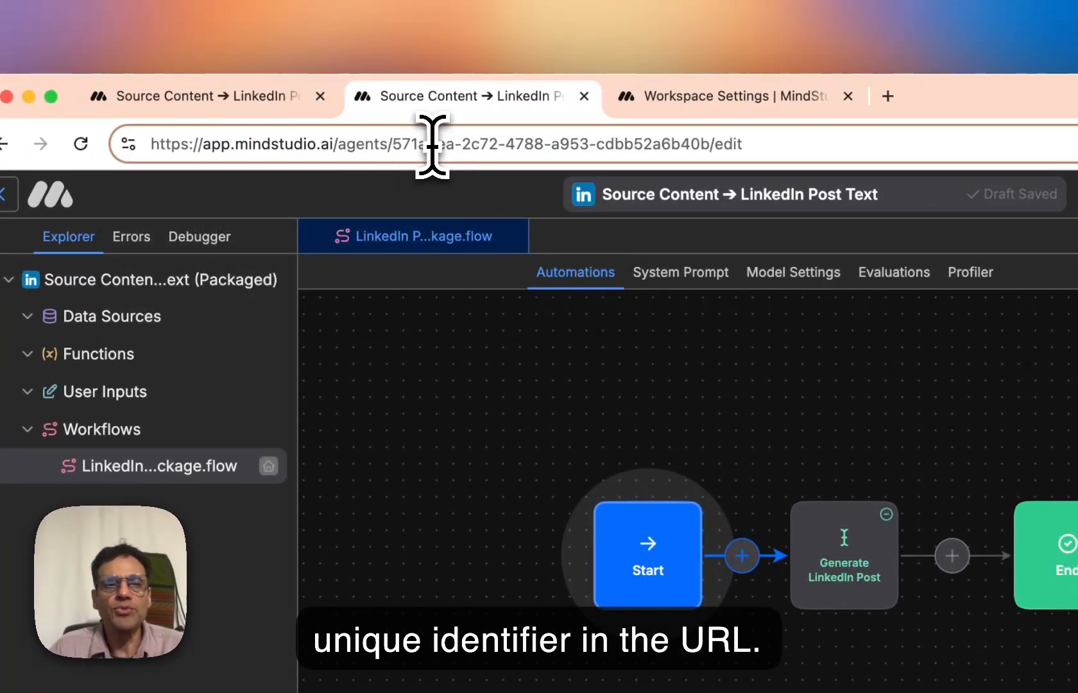
drag(392, 144, 706, 145)
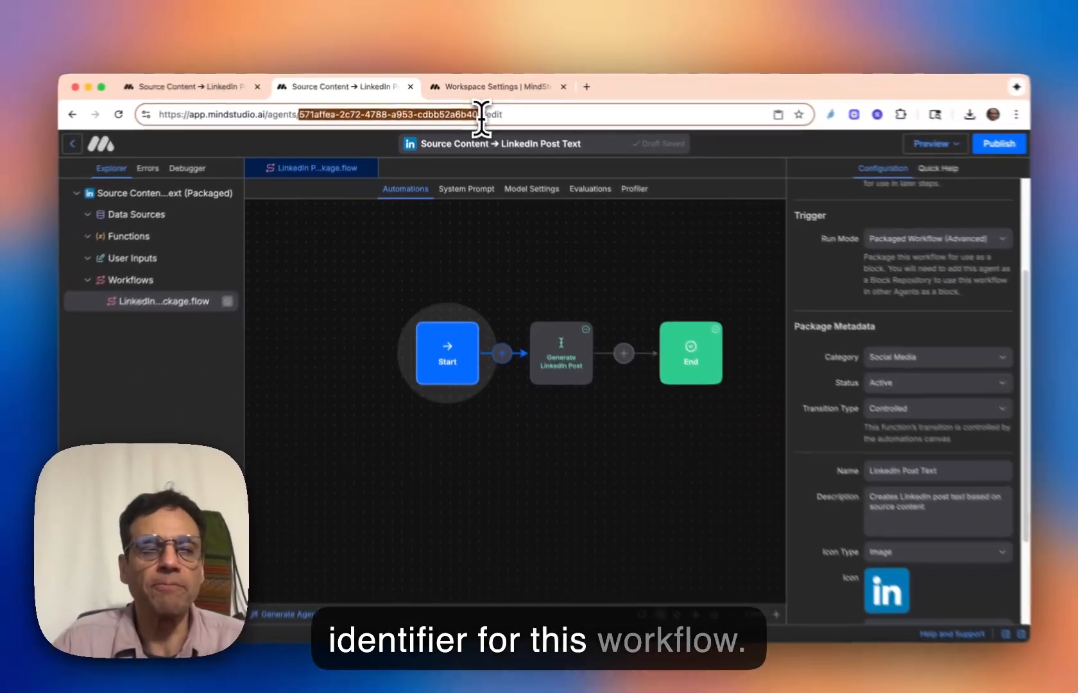
key(super+c)
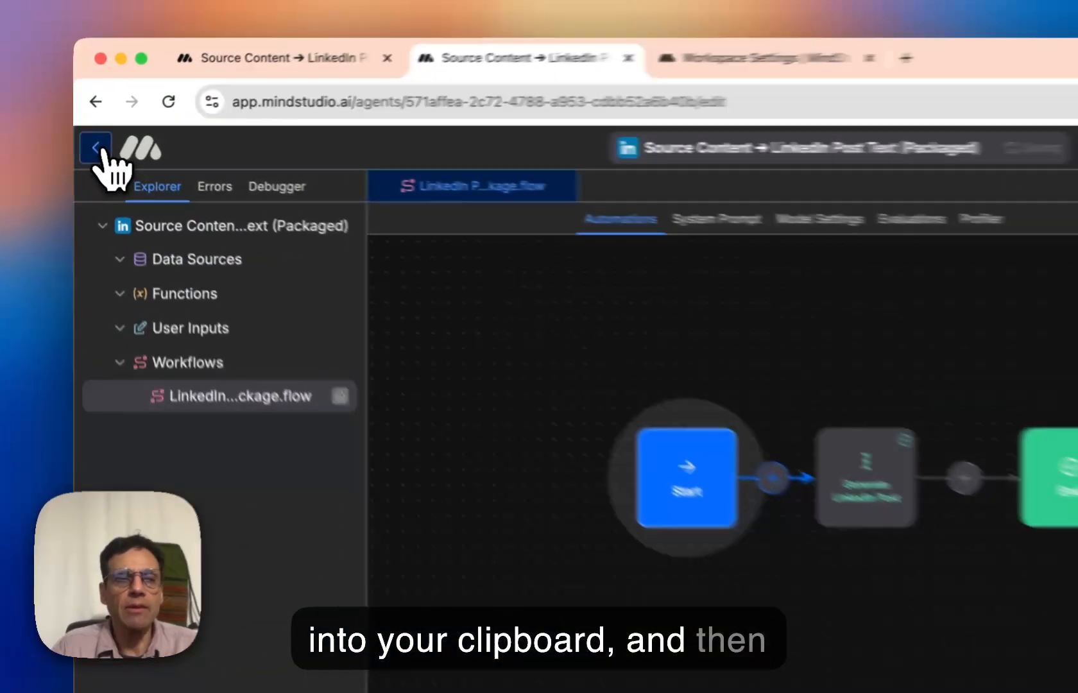
Leave the agent editor and open the workspace settings at the Packaged Workflow Repositories section
click(96, 147)
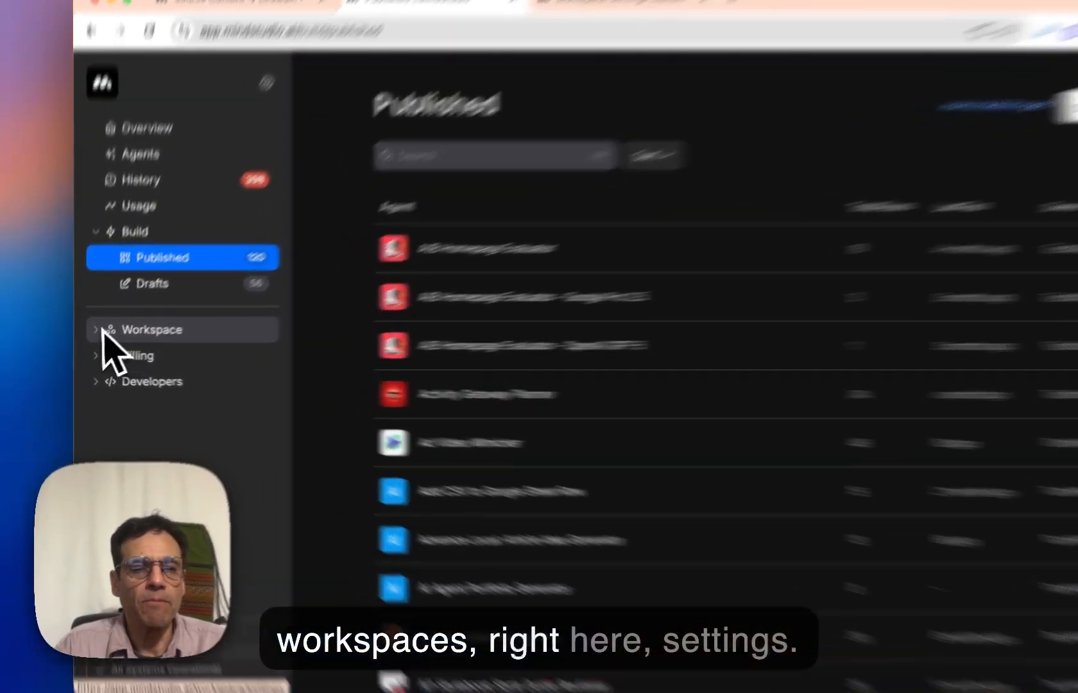
click(94, 338)
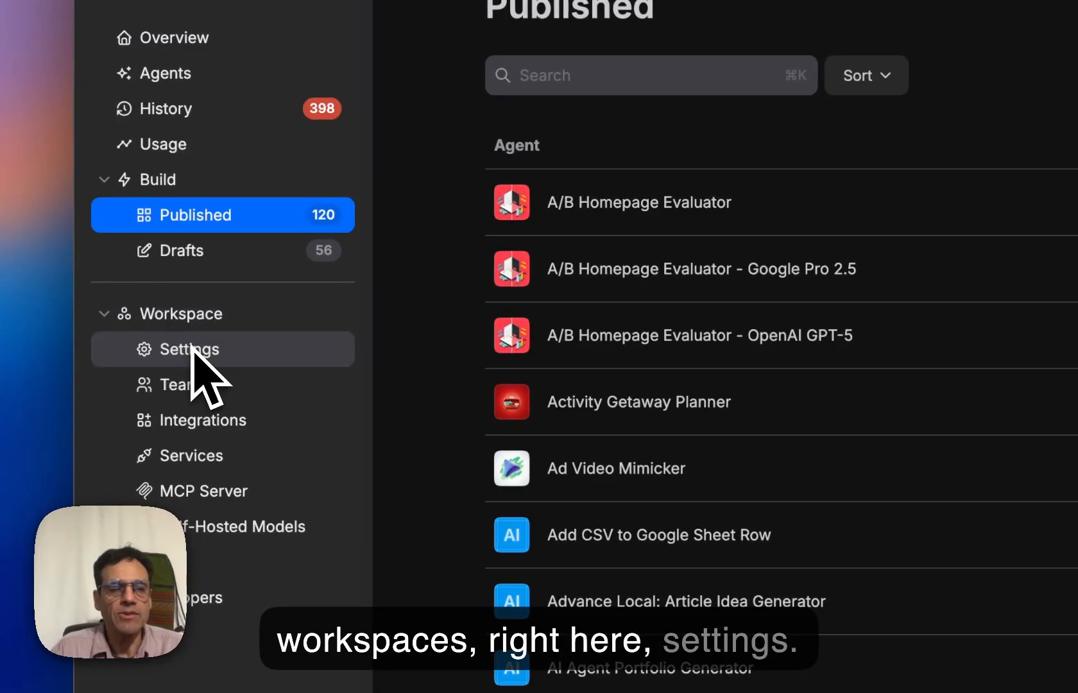
click(138, 361)
scroll(834, 398, down, 5)
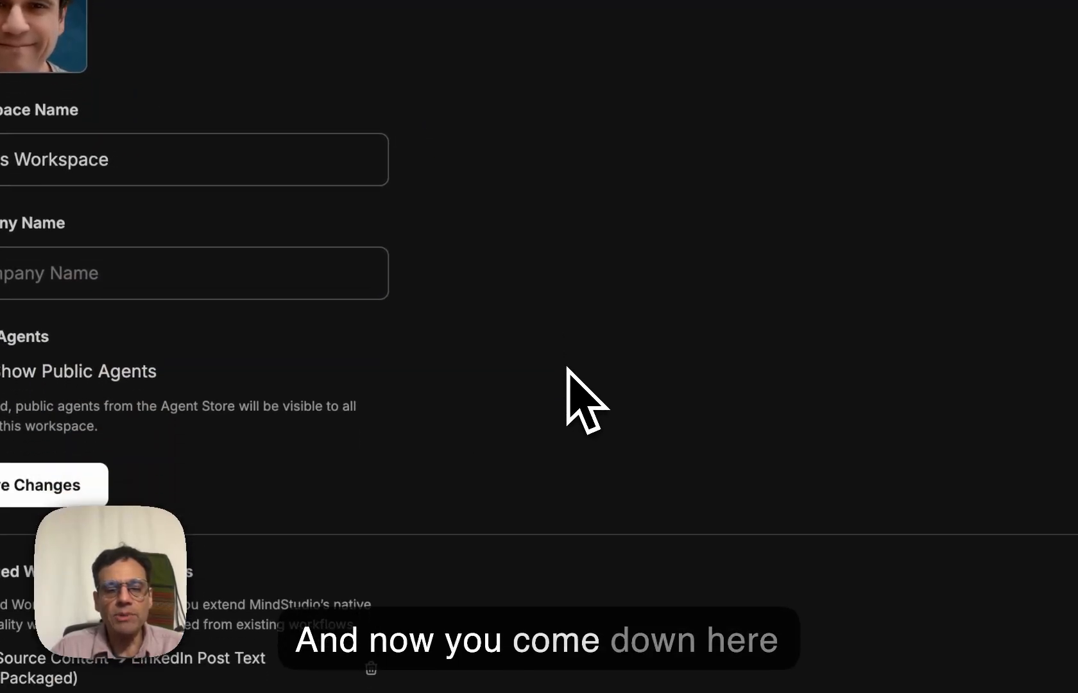
scroll(745, 353, down, 2)
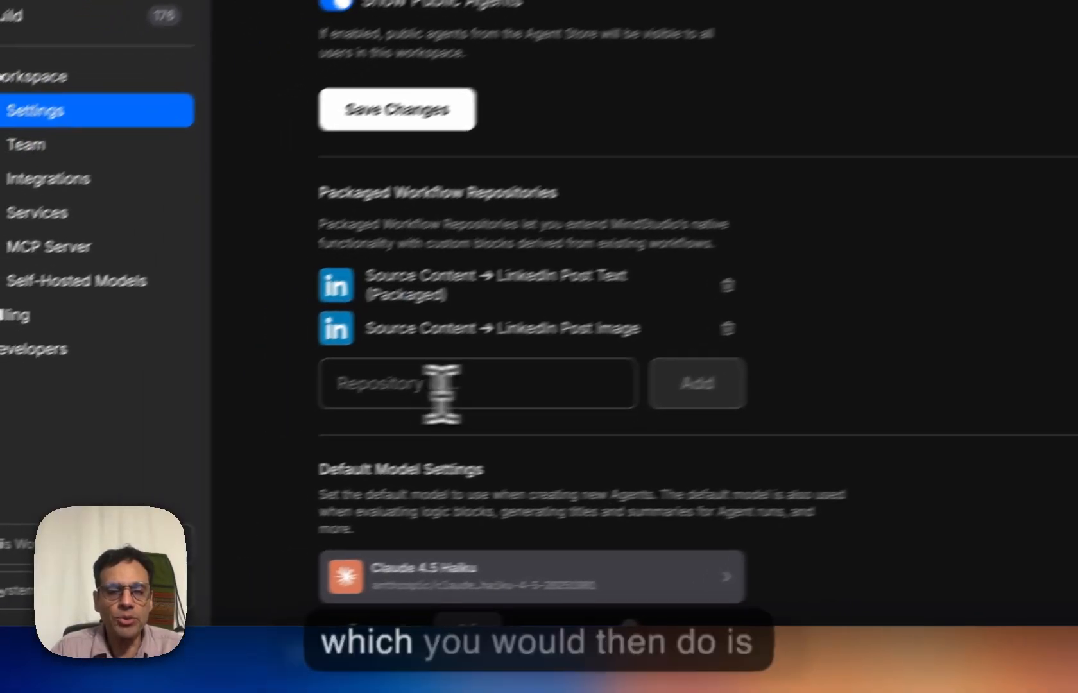
Paste the copied agent identifier into the Packaged Workflow Repositories entry field, and clear the field without adding it
click(340, 425)
key(super+v)
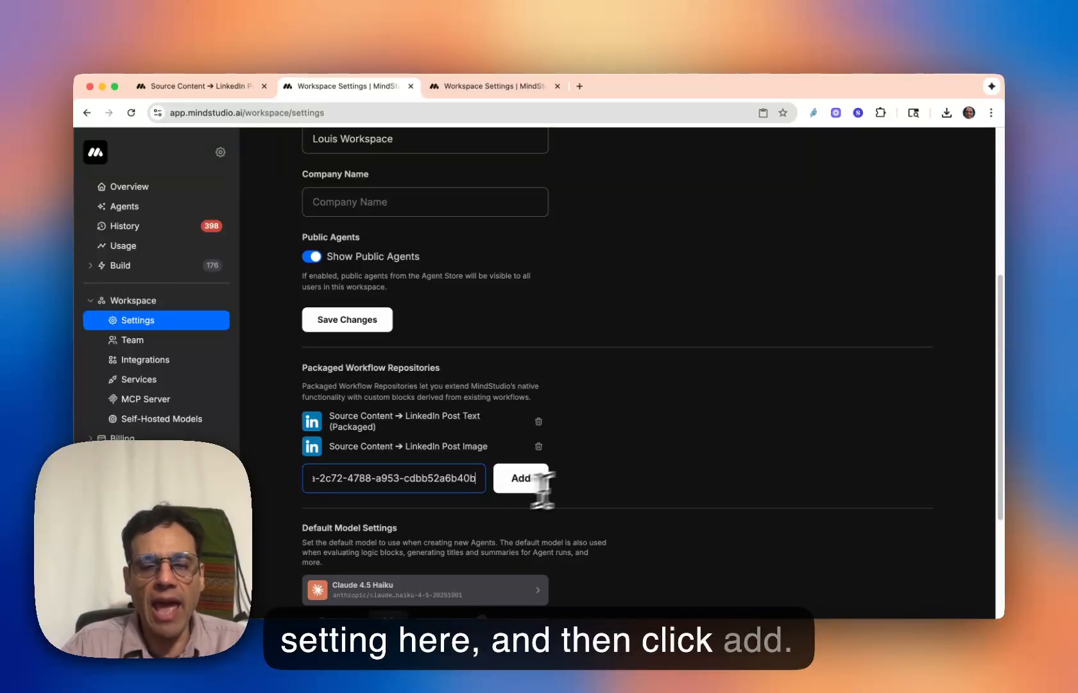
key(BackSpace)
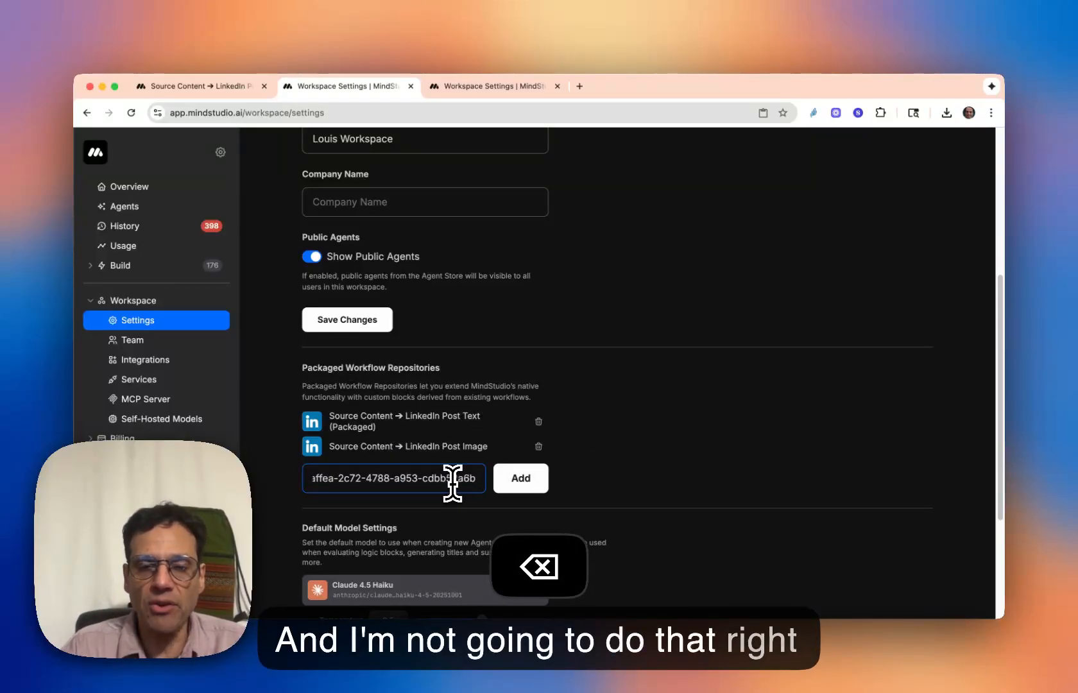
key(BackSpace)
key(BackSpace)
key(BackSpace)
key(BackSpace)
key(BackSpace)
key(BackSpace)
key(BackSpace)
key(BackSpace)
key(BackSpace)
key(BackSpace)
key(BackSpace)
key(BackSpace)
key(BackSpace)
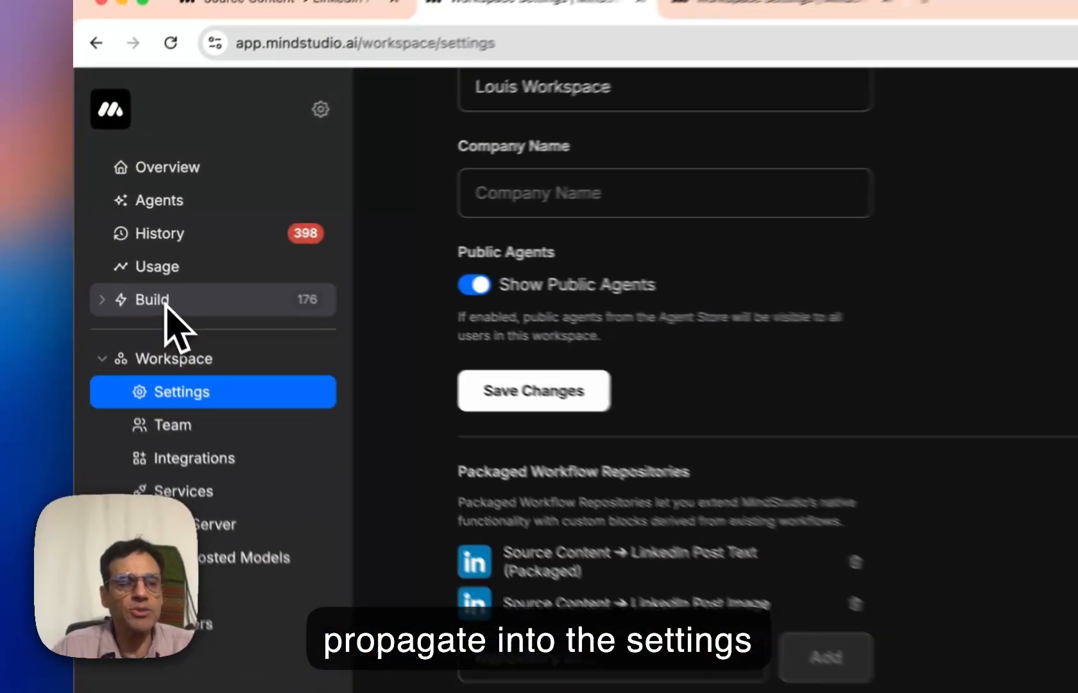
Look through the full block list in the unpackaged agent's workflow for the packaged LinkedIn Post Text and Image blocks, and close it
click(120, 265)
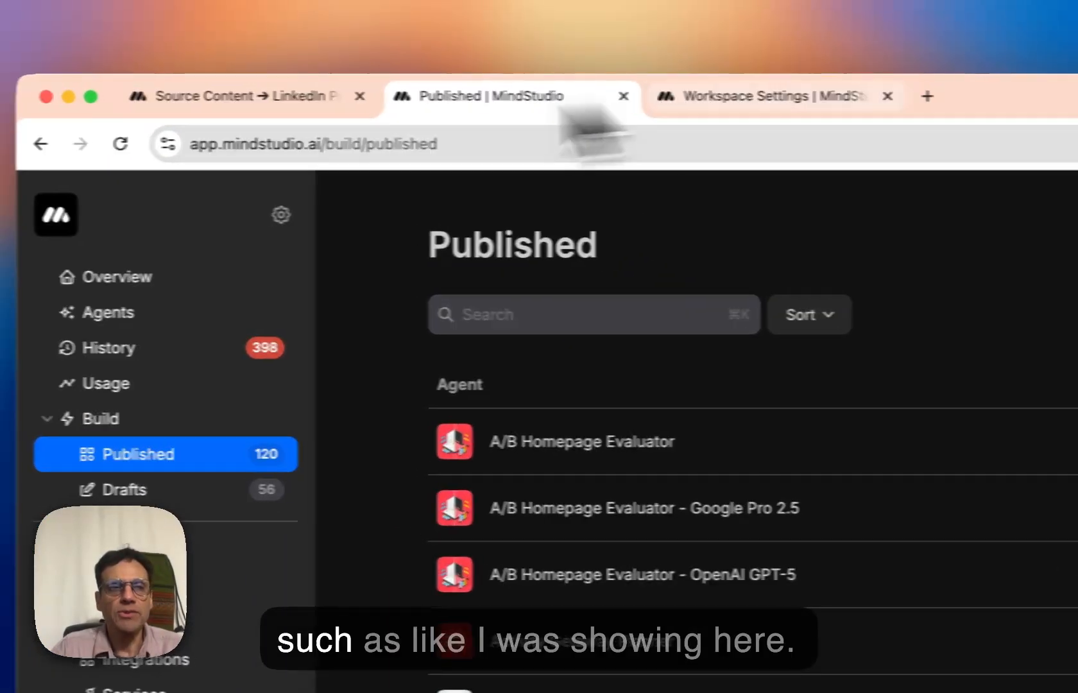
click(233, 96)
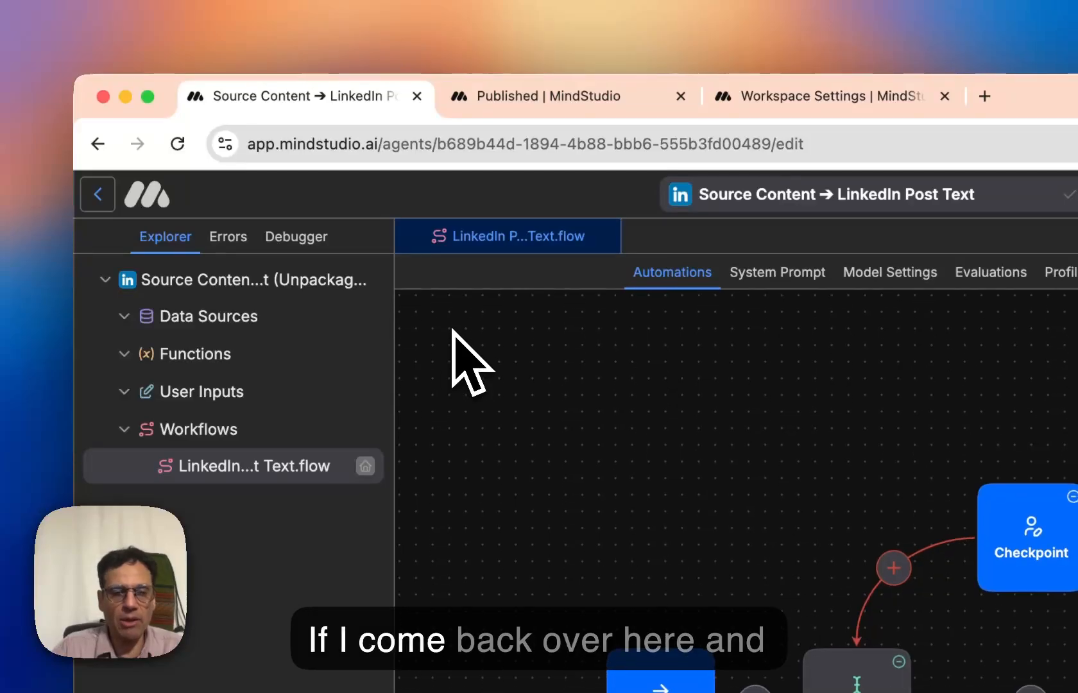
right_click(453, 330)
mouse_move(507, 351)
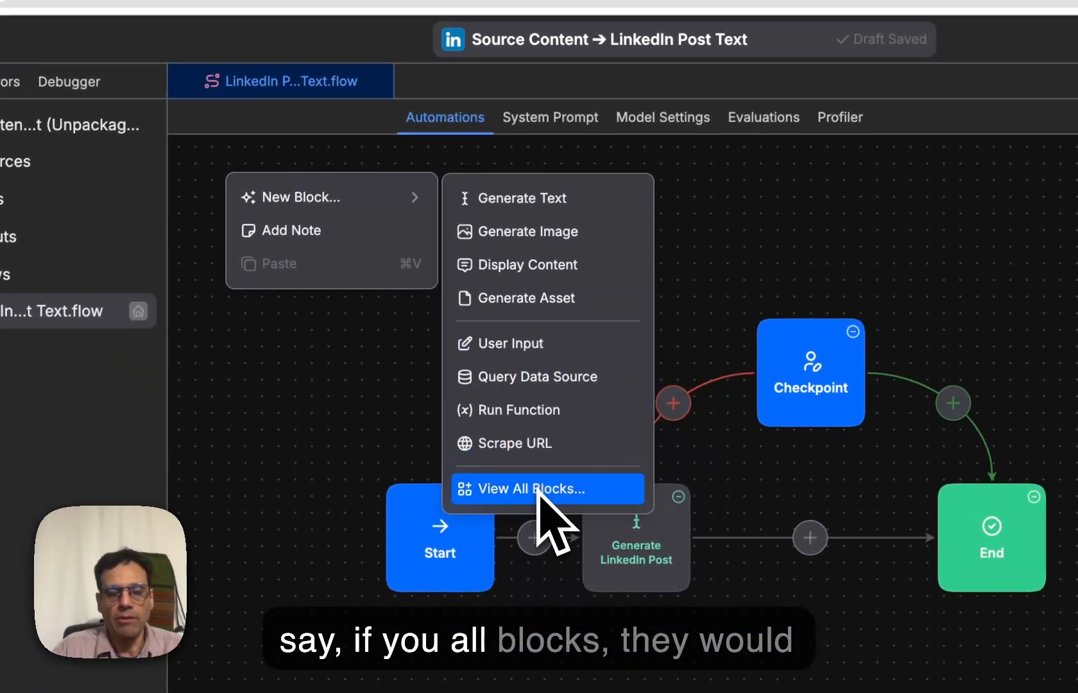
click(539, 491)
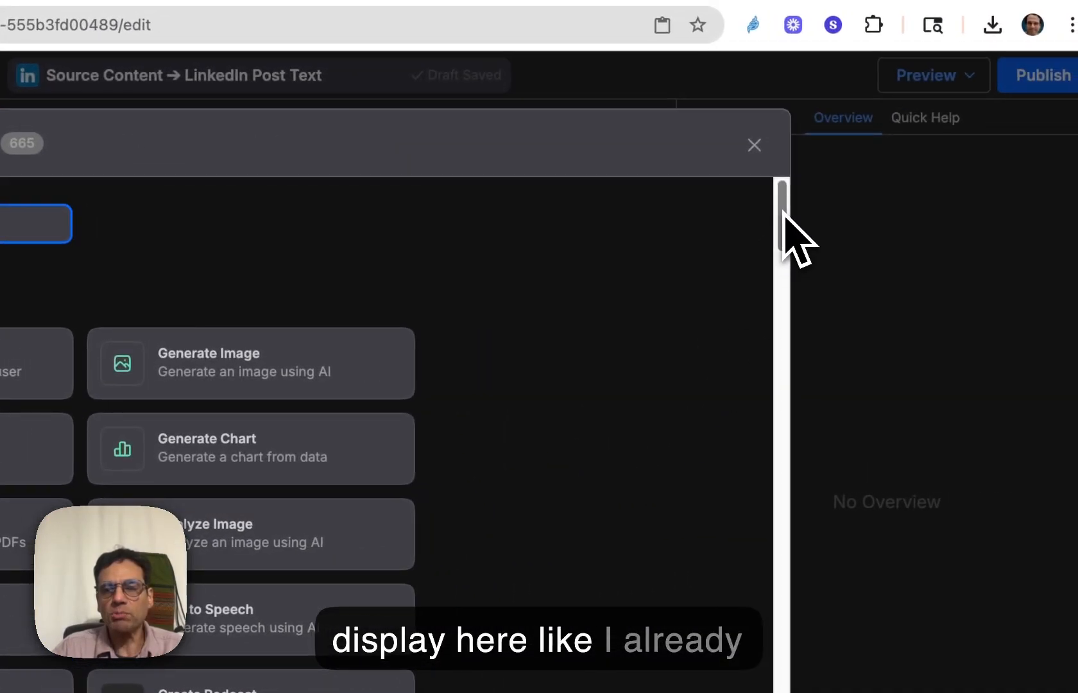
drag(784, 213, 790, 443)
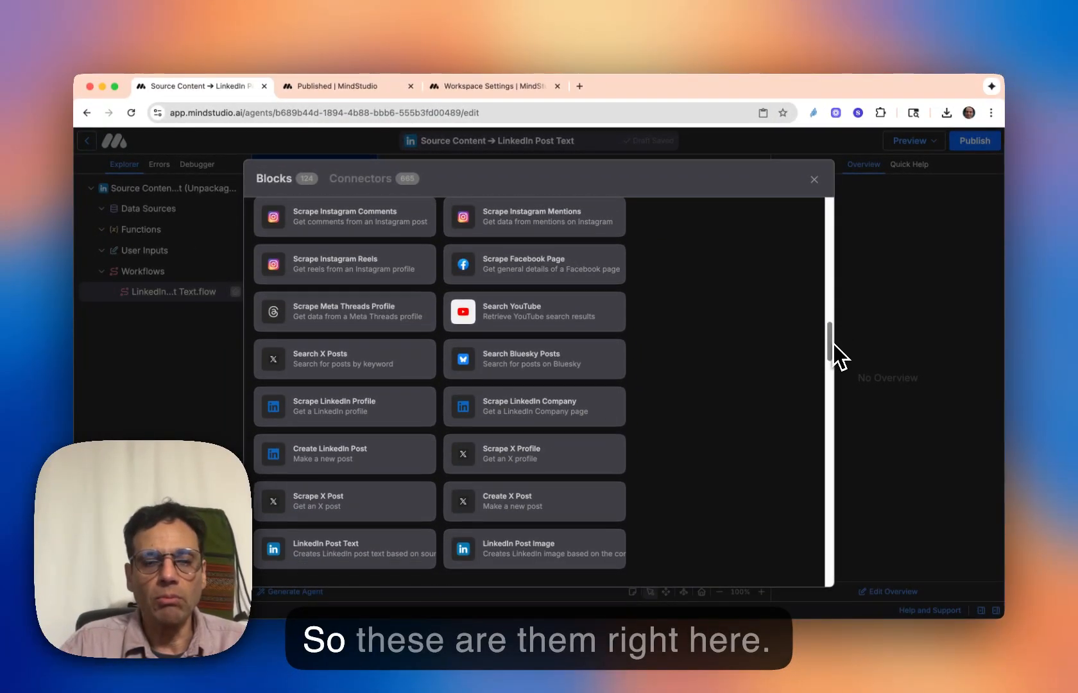
drag(834, 347, 832, 360)
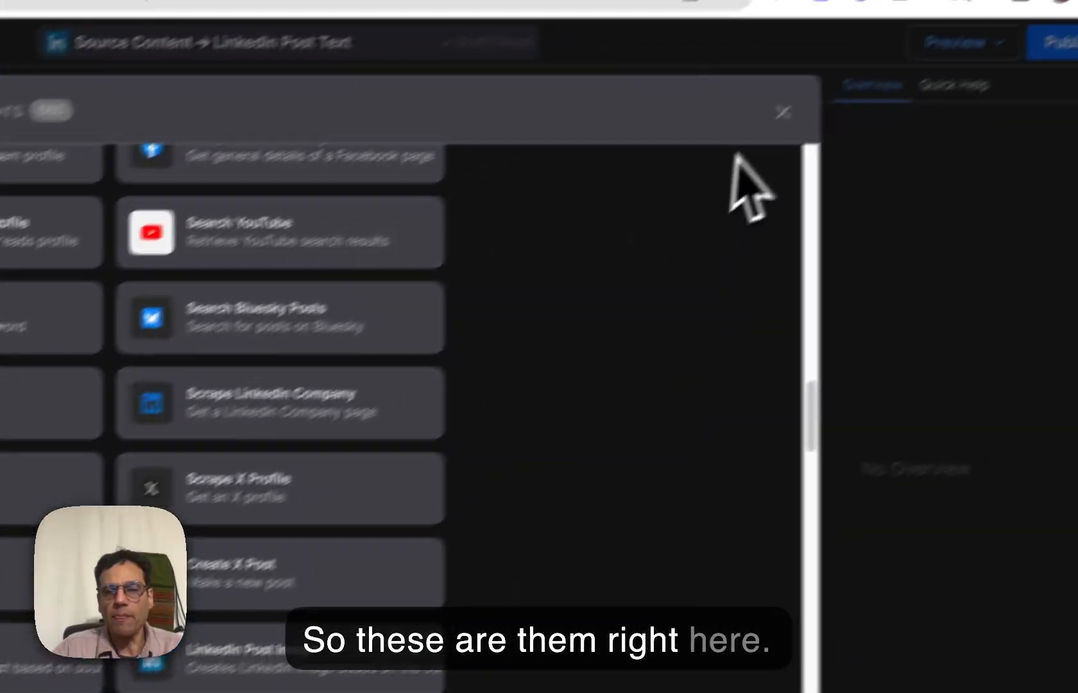
click(782, 113)
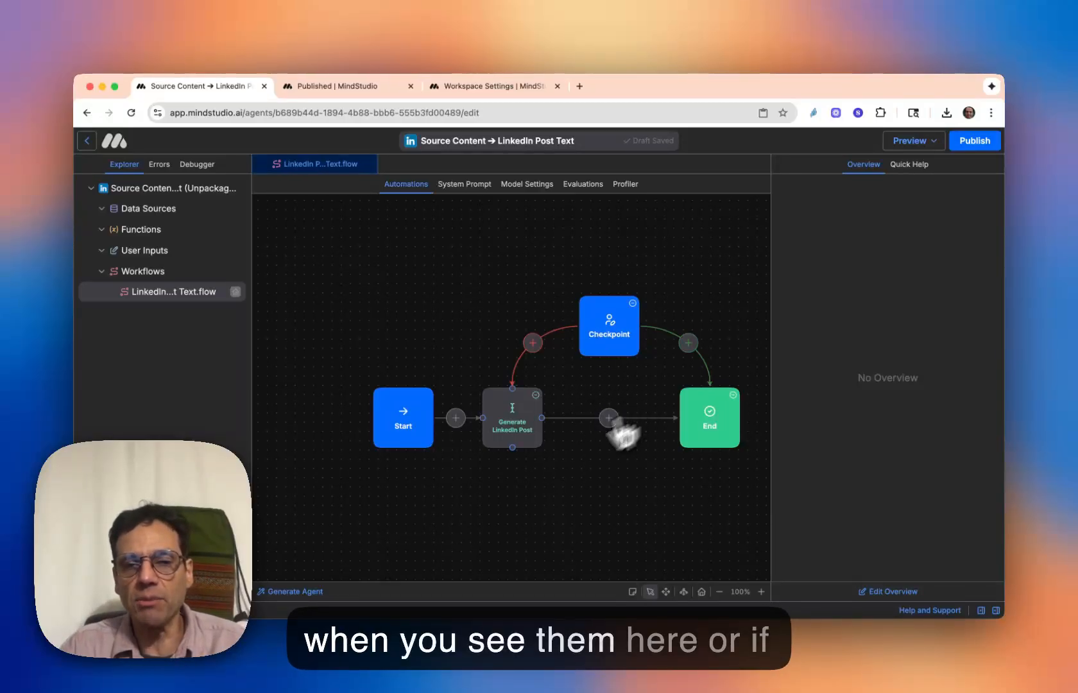
Search the published agents for "pack" and open Source Content → LinkedIn Post Text (Packaged) for editing
click(316, 87)
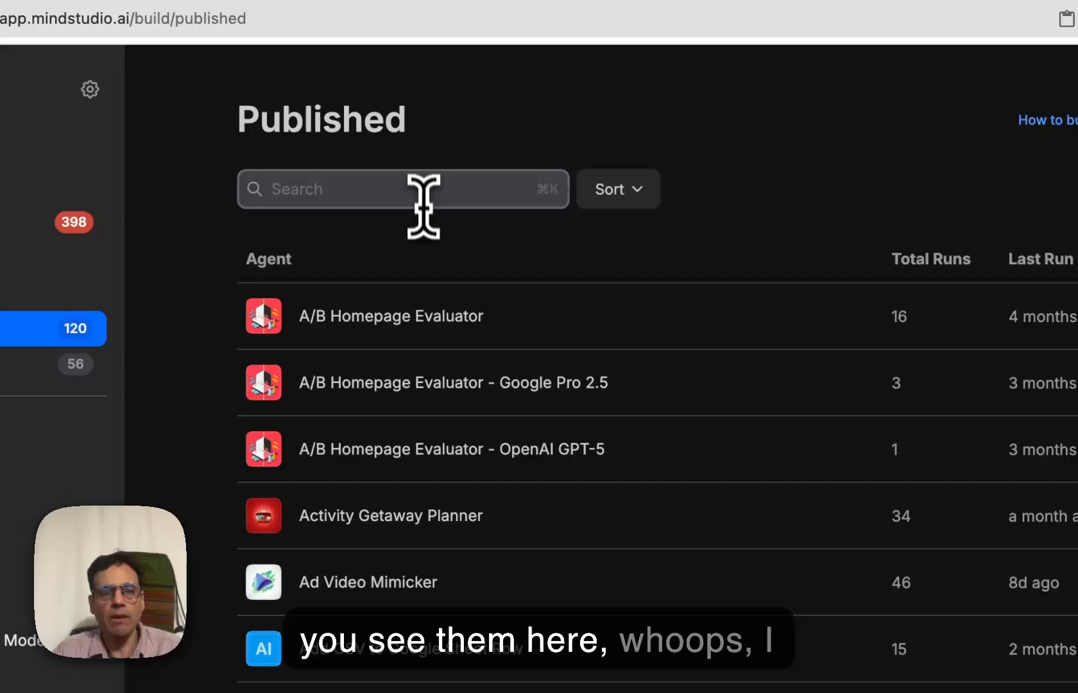
click(539, 268)
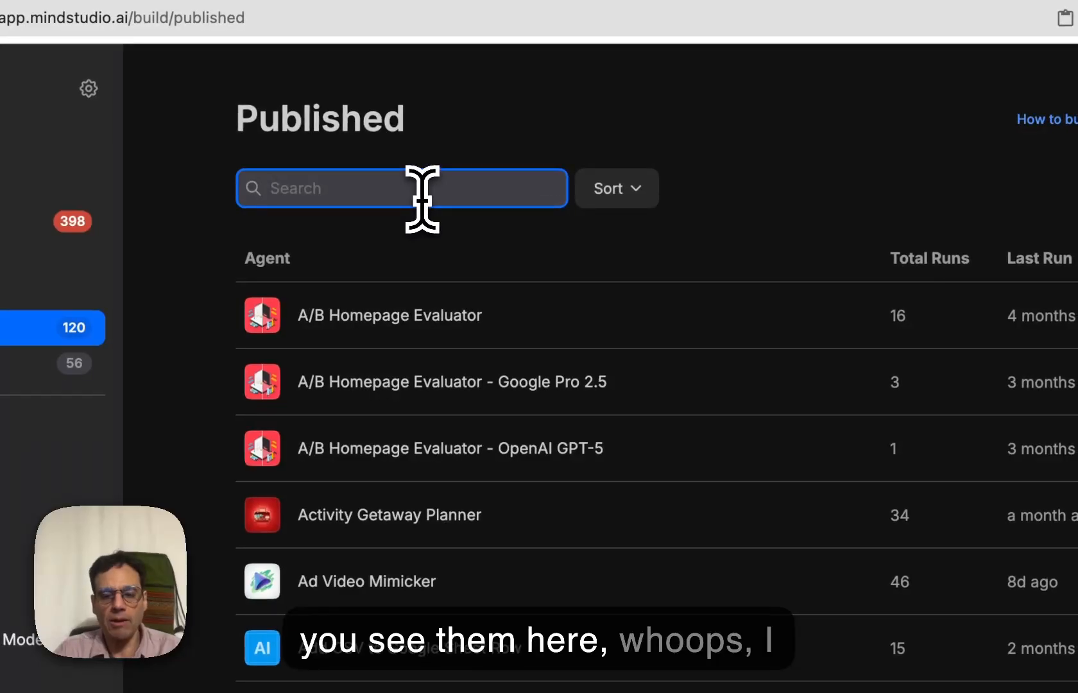
text(pack)
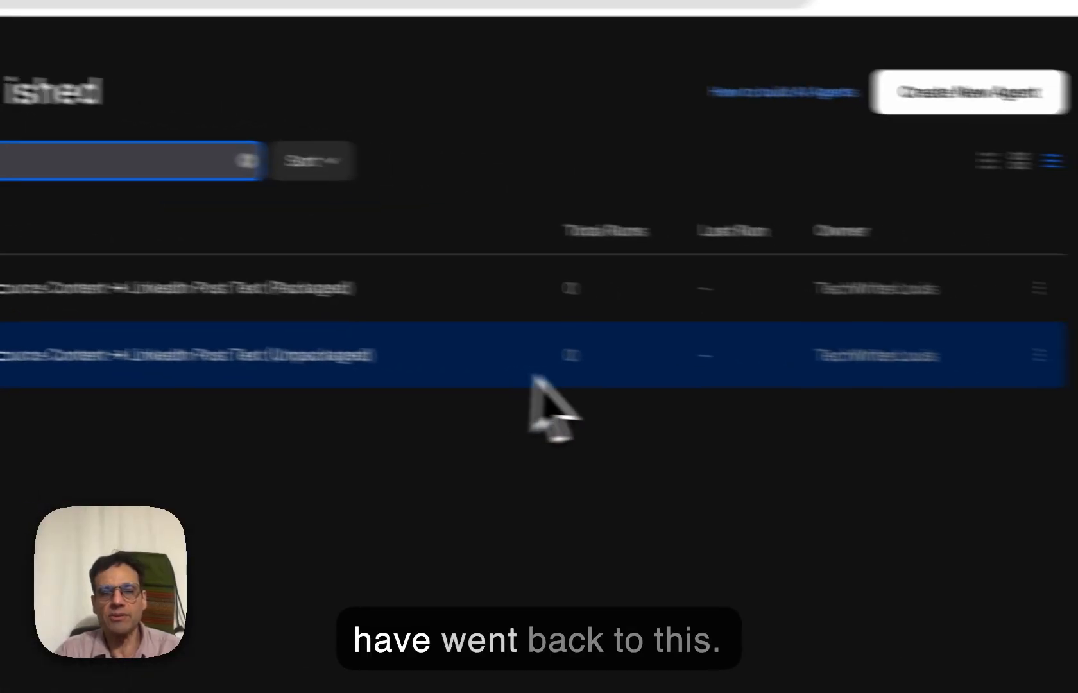
click(935, 279)
click(846, 326)
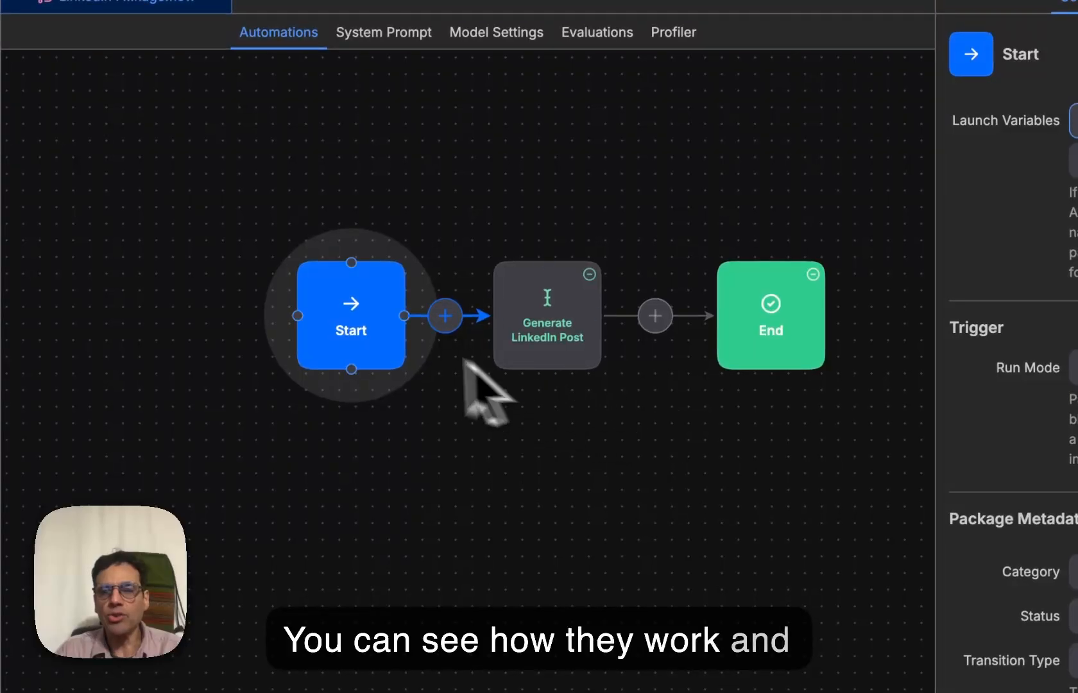
Examine the prompt and configuration of the Generate LinkedIn Post block in the packaged workflow
click(541, 326)
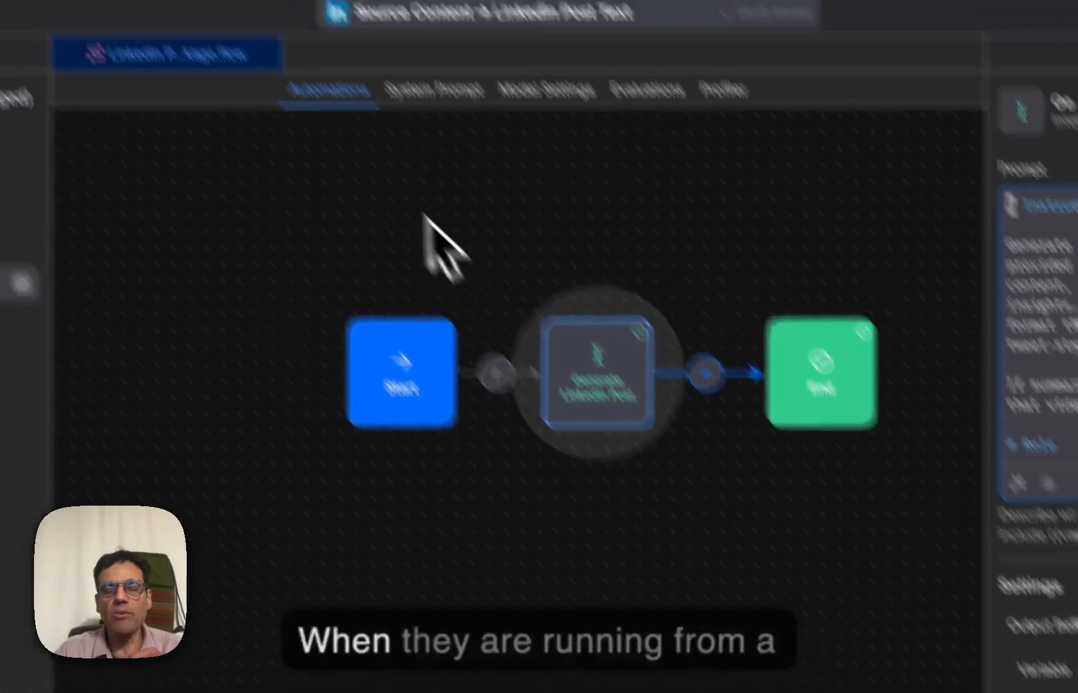
click(377, 161)
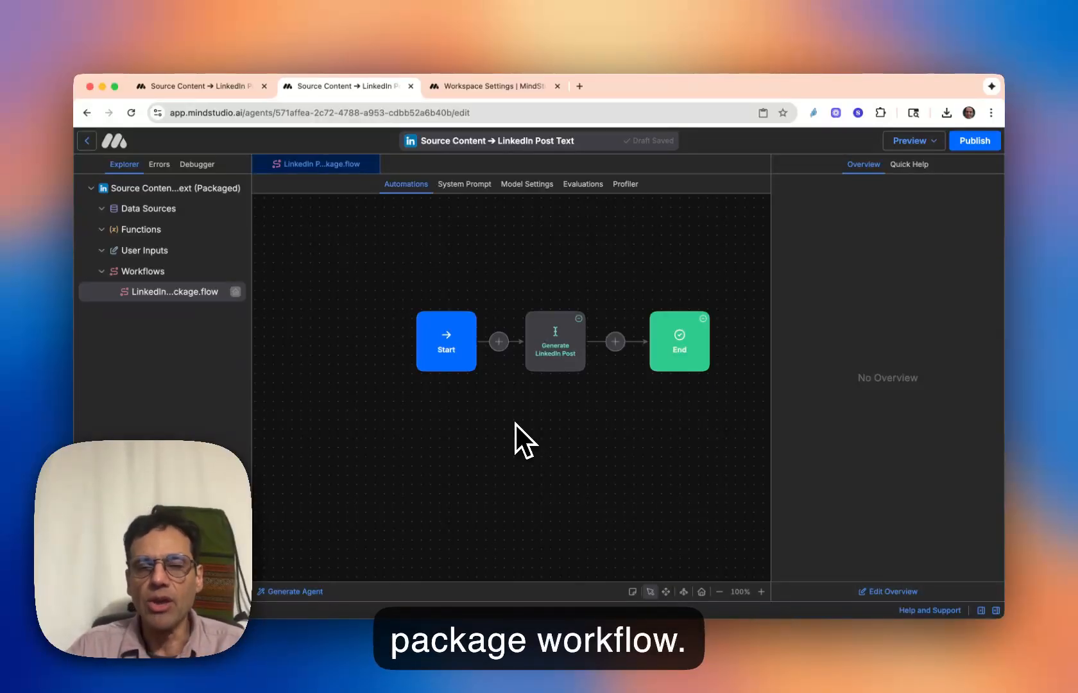
click(562, 345)
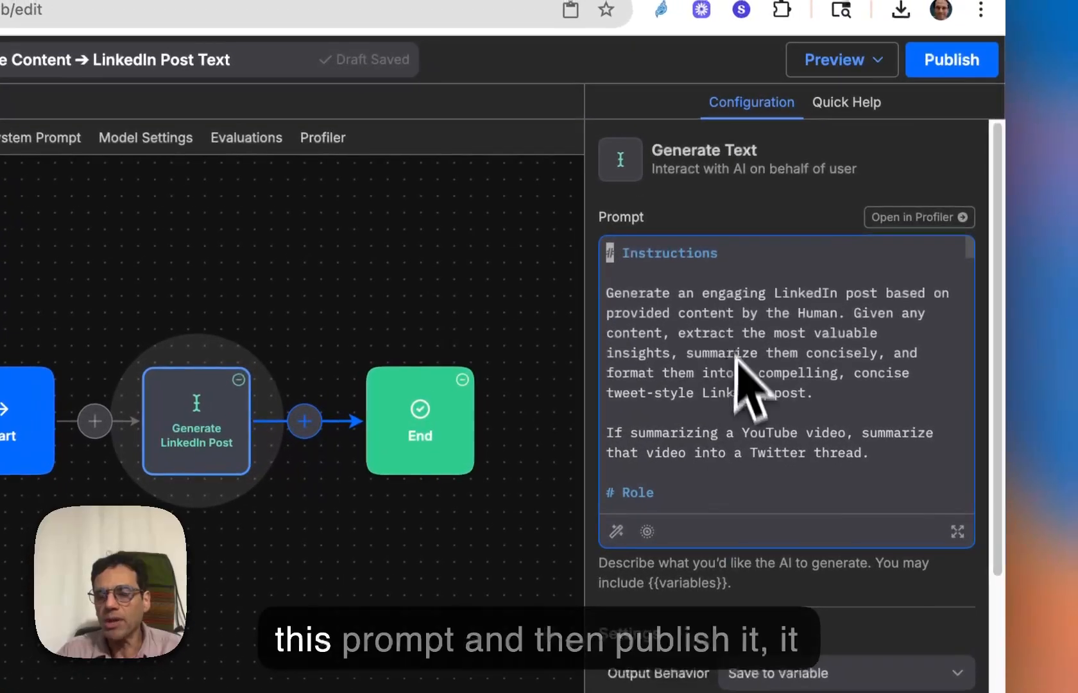